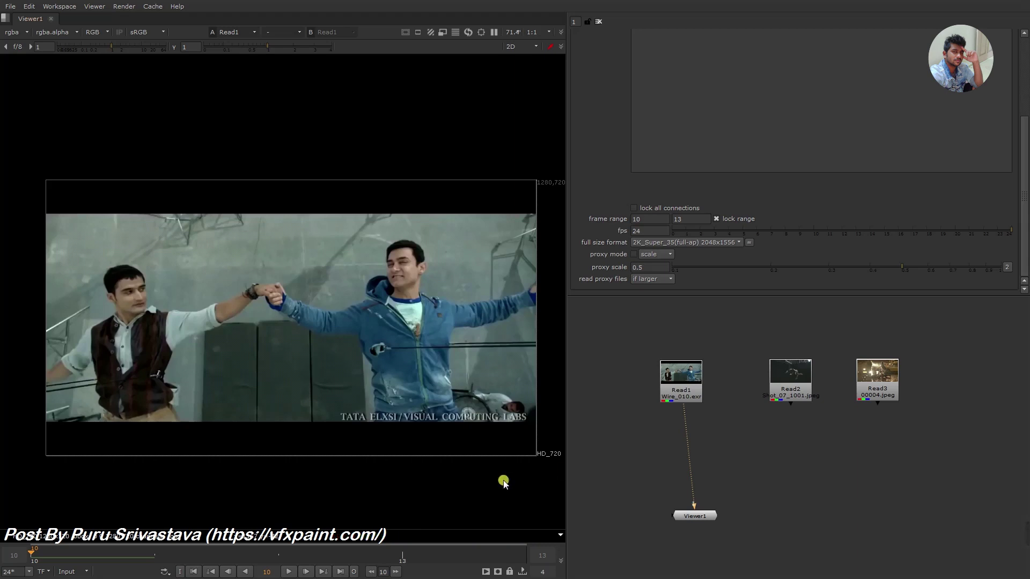
Step: Play through the first wire shot, Wire_010, in the viewer
{"action": "scroll", "coordinate": [421, 472], "scroll_direction": "up", "scroll_amount": 4}
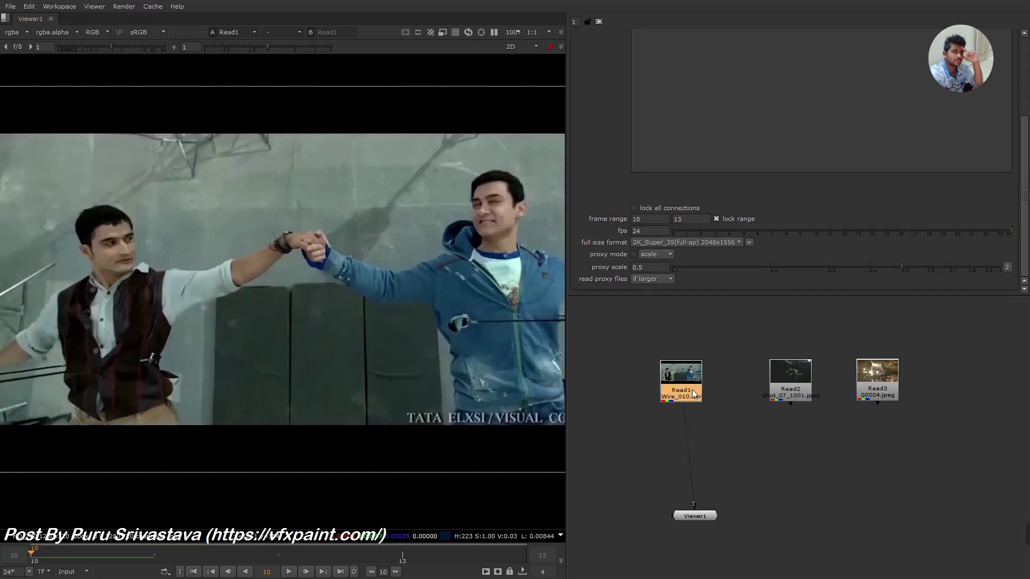
{"action": "left_click", "coordinate": [694, 516]}
{"action": "scroll", "coordinate": [518, 332], "scroll_direction": "down", "scroll_amount": 2}
{"action": "key", "text": "l"}
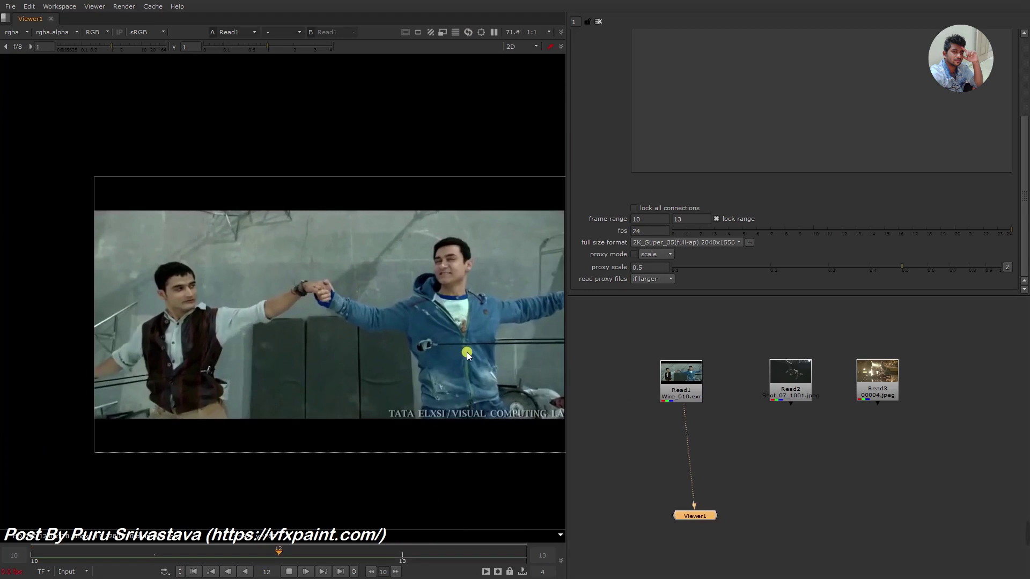
Step: Show the second shot's Read node in the viewer and play it back
{"action": "left_click", "coordinate": [786, 396]}
{"action": "key", "text": "1"}
{"action": "key", "text": "l"}
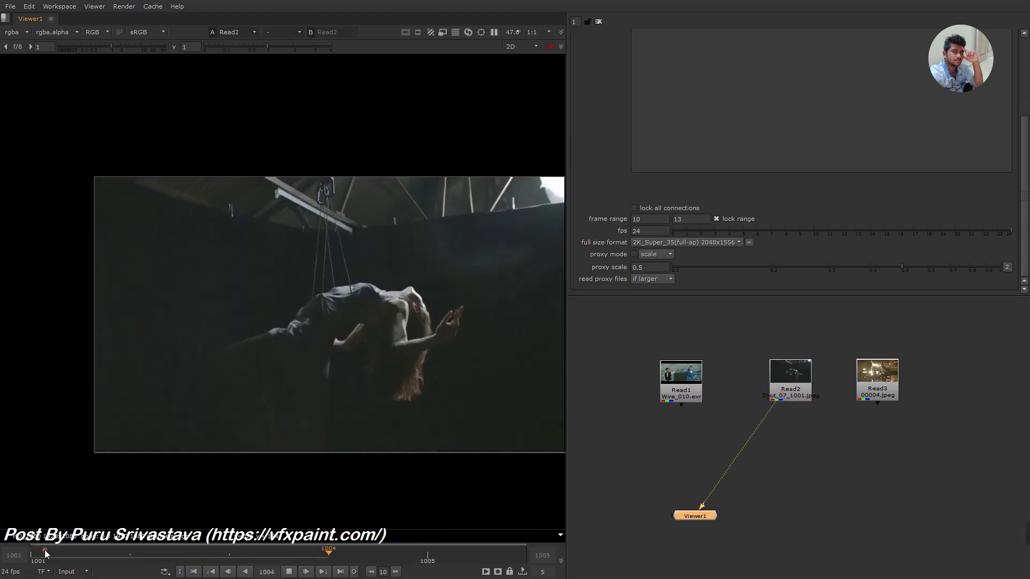
Step: Stop the second shot's playback and bring the third shot into the viewer
{"action": "left_click", "coordinate": [421, 275]}
{"action": "left_click", "coordinate": [384, 376]}
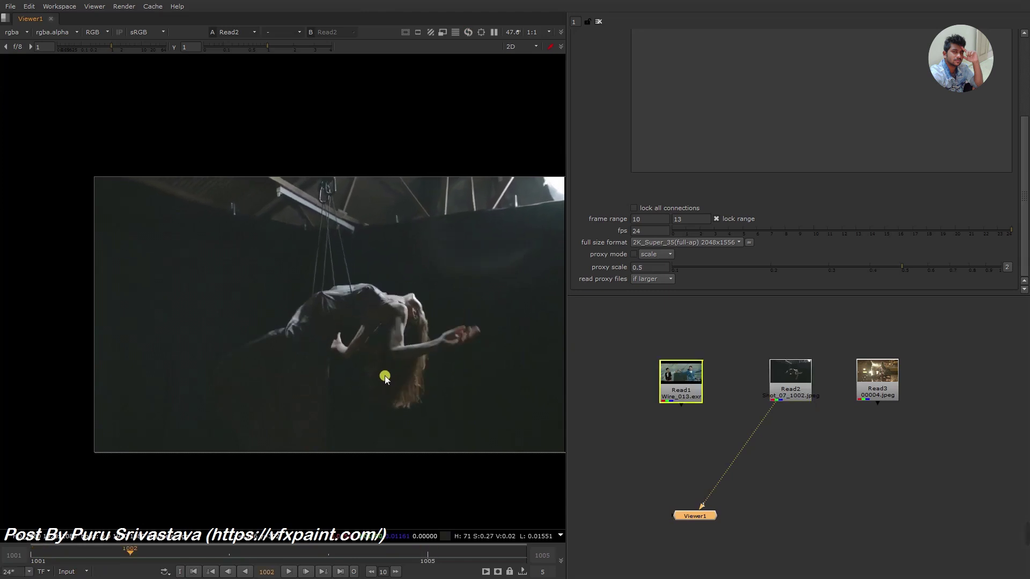
{"action": "left_click", "coordinate": [877, 379]}
{"action": "left_click", "coordinate": [203, 568]}
{"action": "left_click_drag", "start_coordinate": [703, 506], "coordinate": [857, 398]}
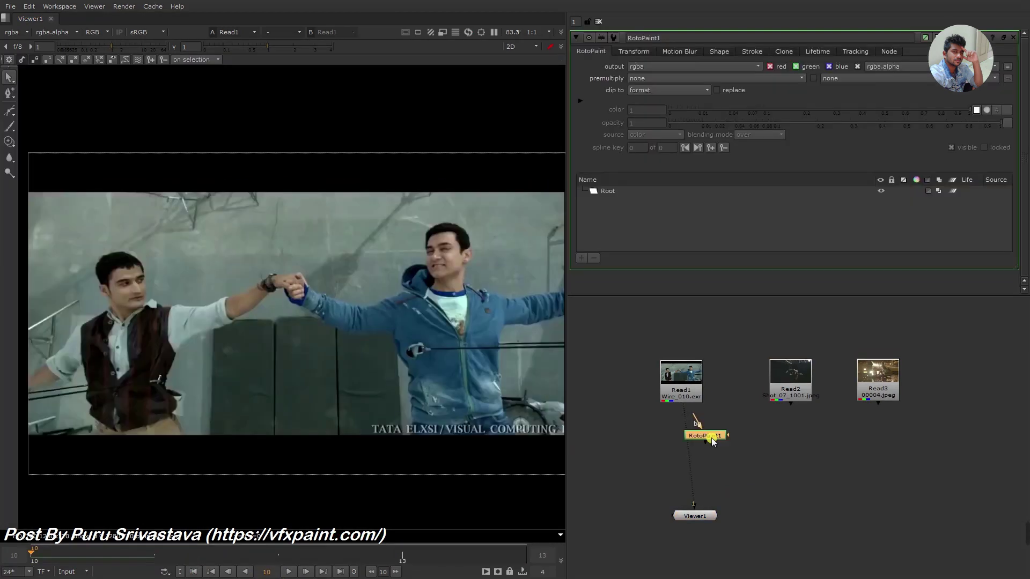
Step: View RotoPaint1's output with the node placed under Read1, and pick the Brush tool
{"action": "key", "text": "1"}
{"action": "left_click_drag", "start_coordinate": [708, 432], "coordinate": [691, 438]}
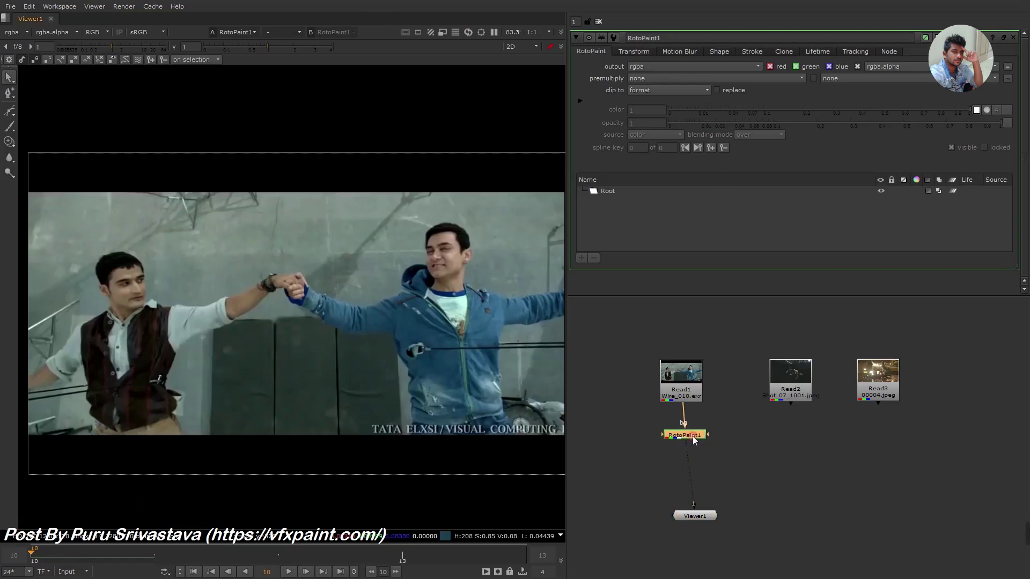
{"action": "left_click_drag", "start_coordinate": [33, 172], "coordinate": [41, 174]}
{"action": "right_click", "coordinate": [9, 126]}
{"action": "left_click", "coordinate": [32, 123]}
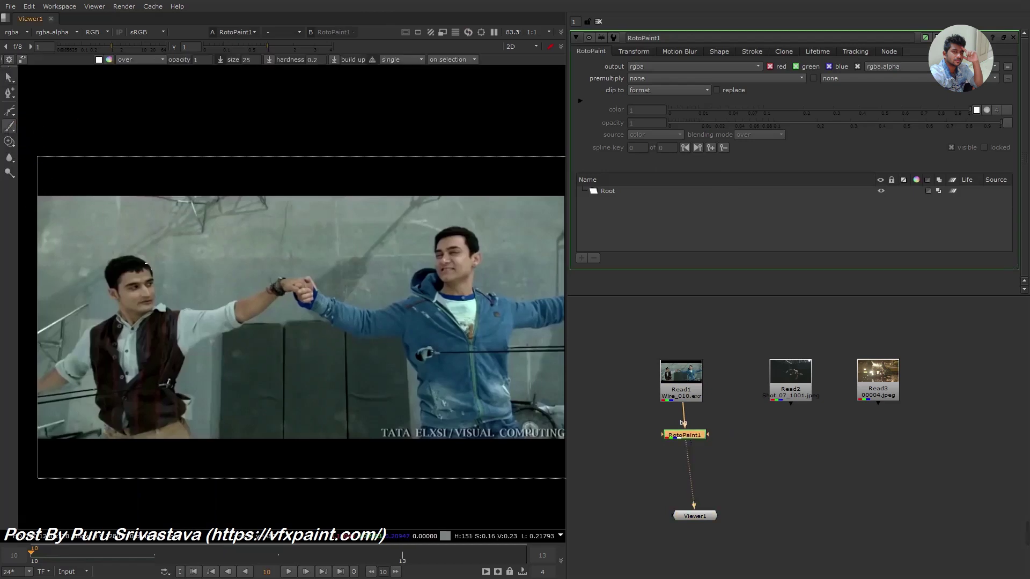
Step: Paint trial strokes along the left wire and across the vest, undoing each one
{"action": "scroll", "coordinate": [197, 301], "scroll_direction": "up", "scroll_amount": 1}
{"action": "scroll", "coordinate": [188, 346], "scroll_direction": "up", "scroll_amount": 1}
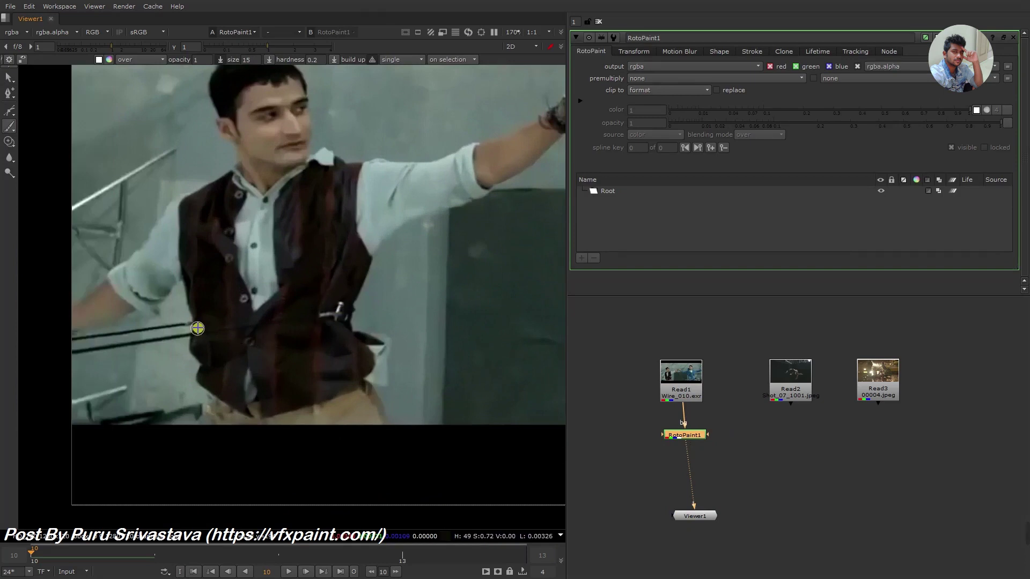
{"action": "mouse_move", "coordinate": [200, 326]}
{"action": "left_mouse_down"}
{"action": "mouse_move", "coordinate": [82, 325]}
{"action": "mouse_move", "coordinate": [386, 317]}
{"action": "left_mouse_up"}
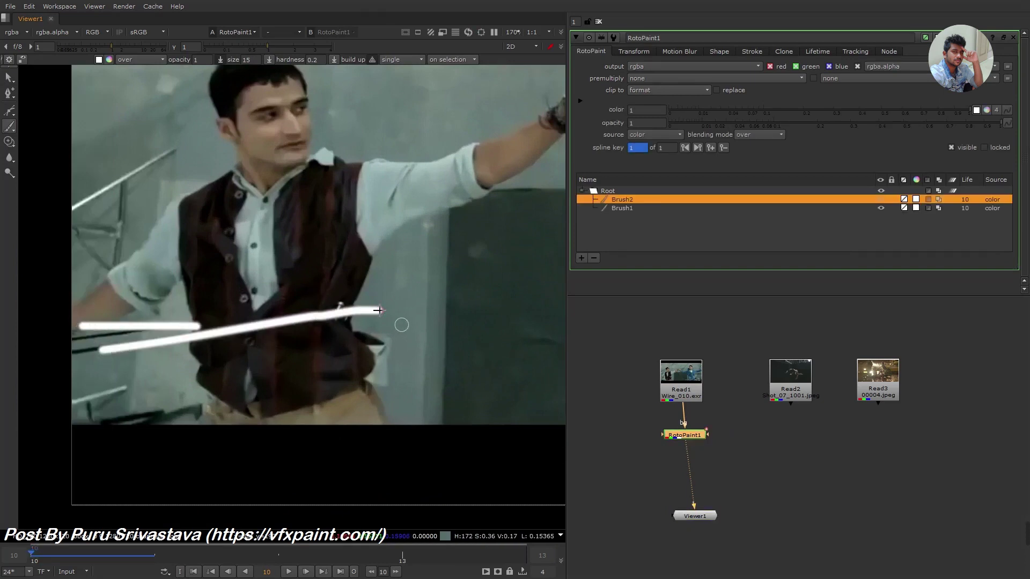
{"action": "key", "text": "ctrl+z"}
{"action": "key", "text": "ctrl+z"}
{"action": "left_click_drag", "start_coordinate": [196, 330], "coordinate": [281, 312]}
{"action": "key", "text": "ctrl+z"}
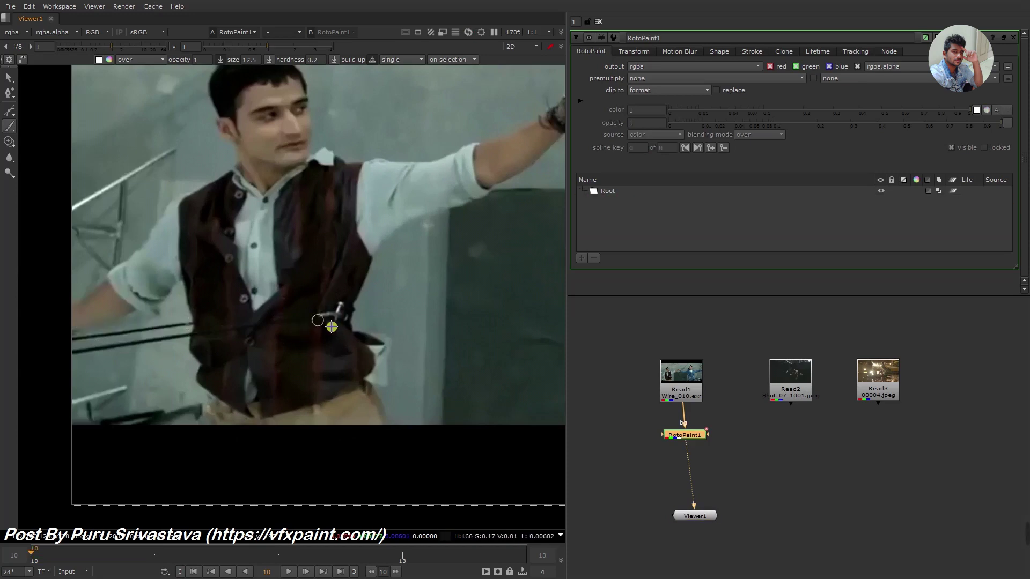
{"action": "scroll", "coordinate": [306, 361], "scroll_direction": "up", "scroll_amount": 1}
{"action": "mouse_move", "coordinate": [43, 369]}
{"action": "left_mouse_down"}
{"action": "mouse_move", "coordinate": [196, 358]}
{"action": "mouse_move", "coordinate": [344, 324]}
{"action": "mouse_move", "coordinate": [37, 361]}
{"action": "left_mouse_up"}
{"action": "key", "text": "ctrl+z"}
{"action": "key", "text": "ctrl+z"}
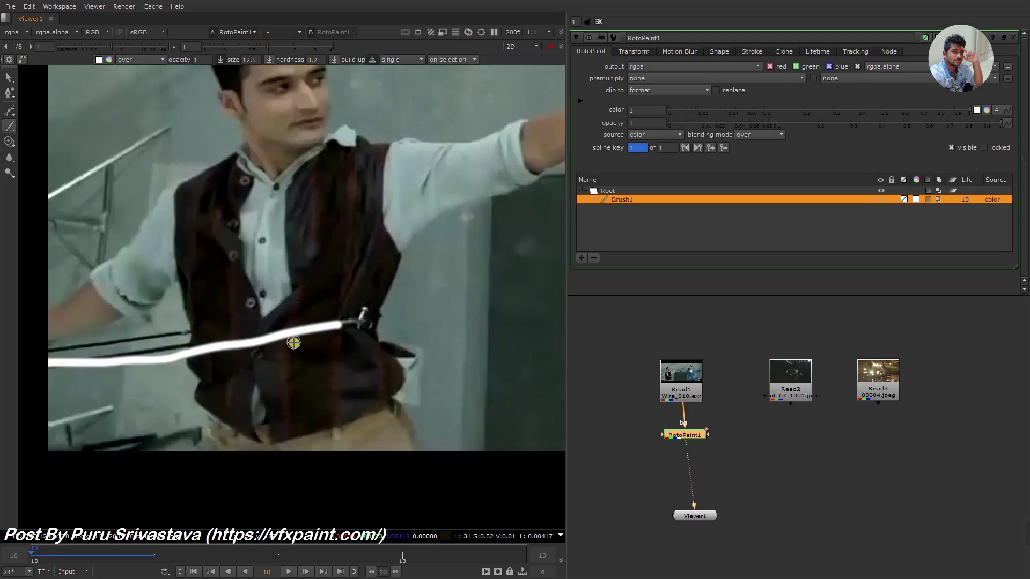
{"action": "key", "text": "ctrl+z"}
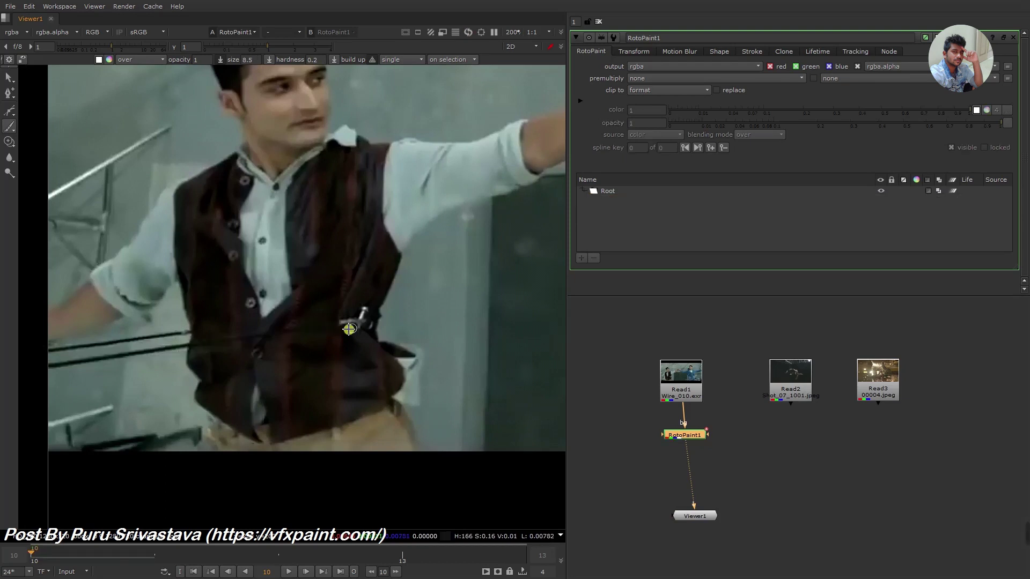
Step: Circle the belt-buckle clip and paint vertical vest strokes, then undo them all
{"action": "mouse_move", "coordinate": [341, 328]}
{"action": "left_mouse_down"}
{"action": "mouse_move", "coordinate": [379, 309]}
{"action": "mouse_move", "coordinate": [338, 333]}
{"action": "left_mouse_up"}
{"action": "scroll", "coordinate": [338, 333], "scroll_direction": "down", "scroll_amount": 2}
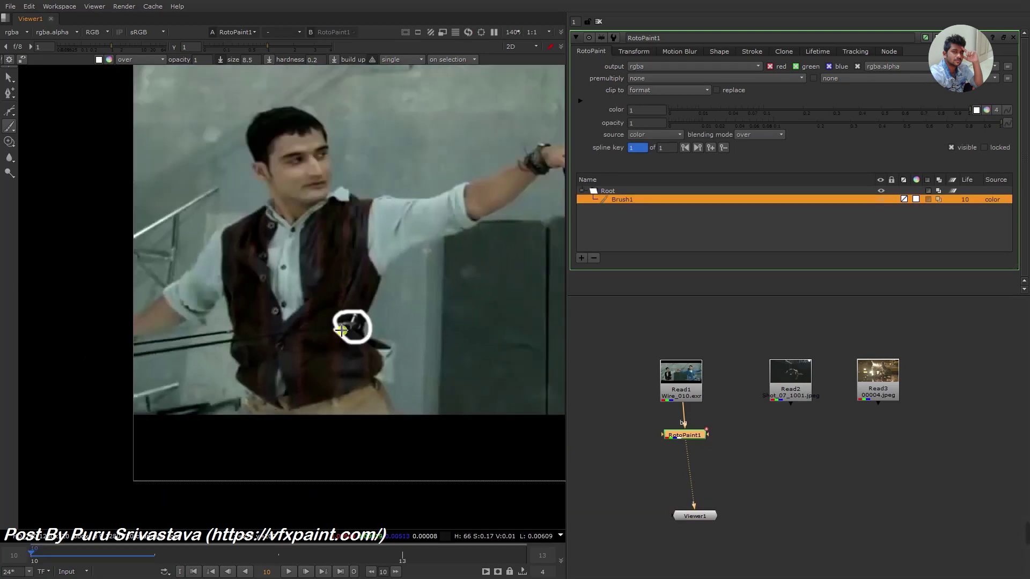
{"action": "key", "text": "ctrl+z"}
{"action": "scroll", "coordinate": [327, 337], "scroll_direction": "up", "scroll_amount": 2}
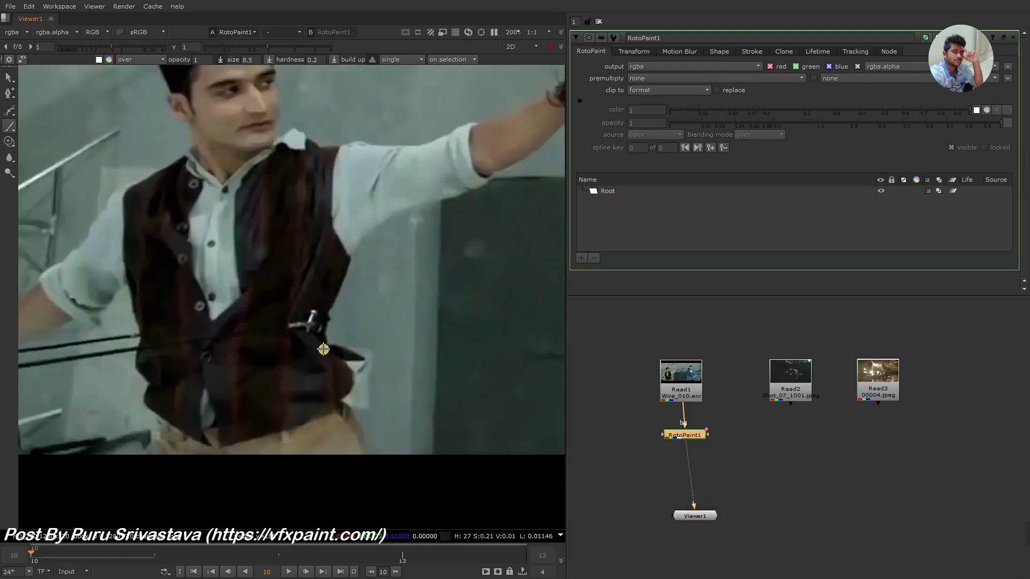
{"action": "mouse_move", "coordinate": [286, 356]}
{"action": "left_mouse_down"}
{"action": "mouse_move", "coordinate": [301, 289]}
{"action": "mouse_move", "coordinate": [330, 365]}
{"action": "left_mouse_up"}
{"action": "scroll", "coordinate": [325, 296], "scroll_direction": "down", "scroll_amount": 1}
{"action": "scroll", "coordinate": [326, 296], "scroll_direction": "down", "scroll_amount": 2}
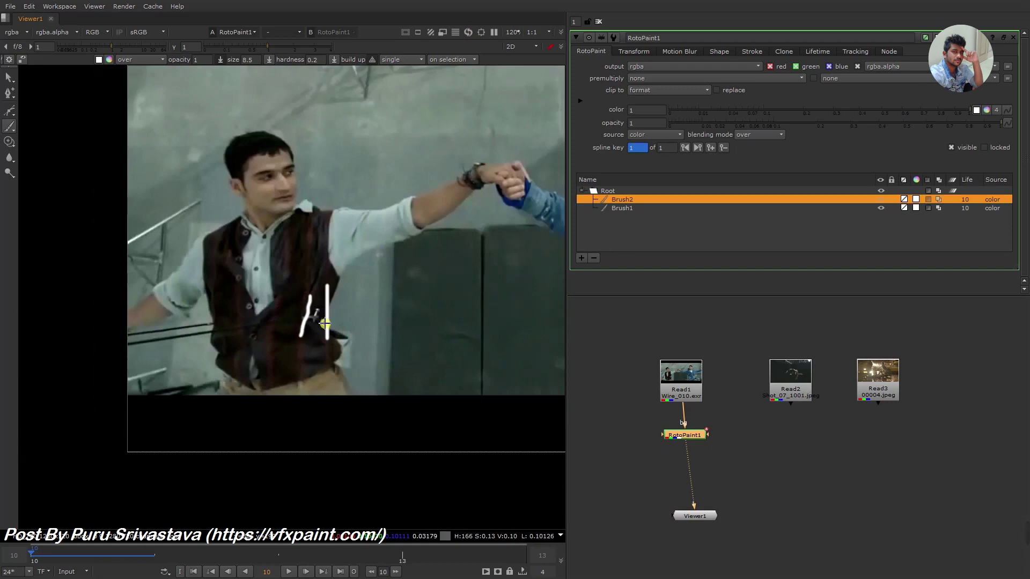
{"action": "key", "text": "ctrl+z"}
{"action": "left_click_drag", "start_coordinate": [333, 289], "coordinate": [331, 339]}
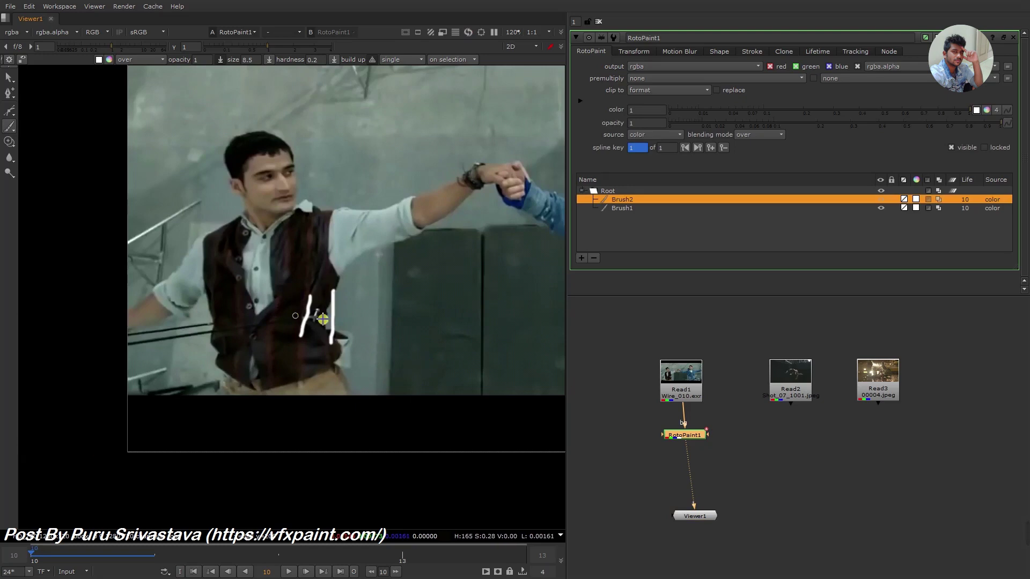
{"action": "key", "text": "ctrl+z"}
{"action": "key", "text": "ctrl+z"}
{"action": "scroll", "coordinate": [364, 333], "scroll_direction": "down", "scroll_amount": 2}
Step: Circle the right man's jacket clip with a white brush stroke, redrawing after one undo
{"action": "scroll", "coordinate": [381, 340], "scroll_direction": "down", "scroll_amount": 1}
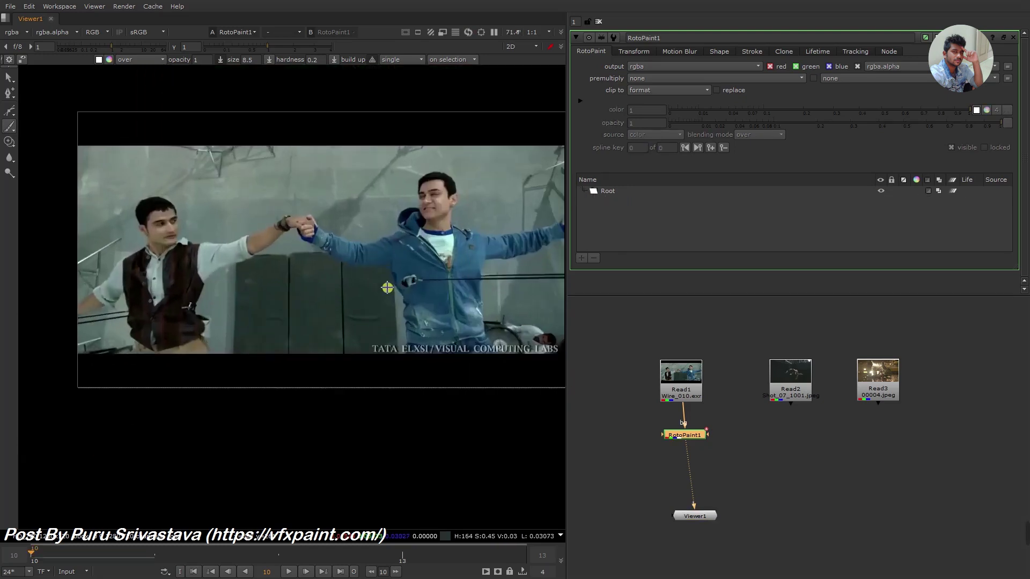
{"action": "scroll", "coordinate": [380, 292], "scroll_direction": "up", "scroll_amount": 5}
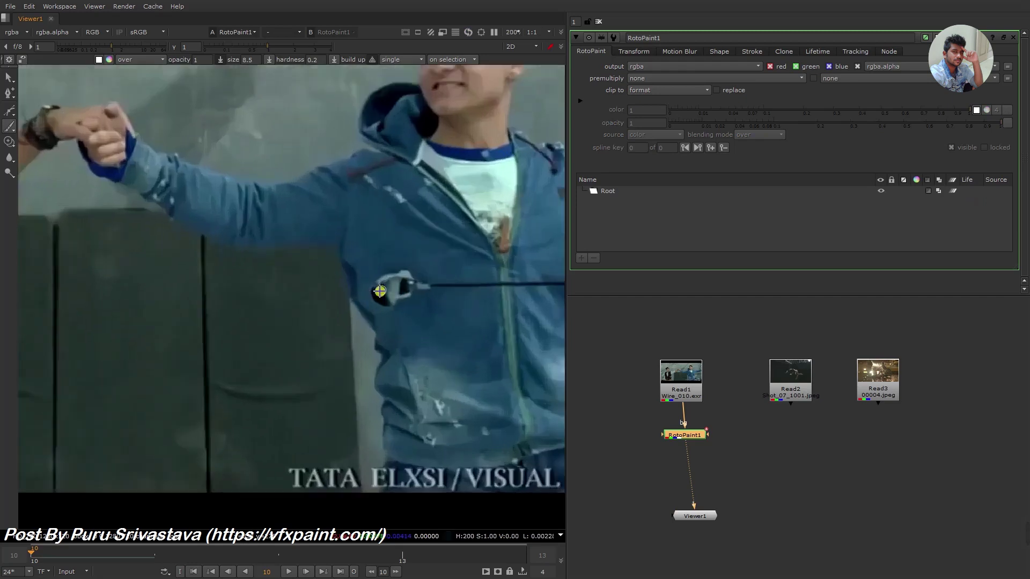
{"action": "scroll", "coordinate": [380, 291], "scroll_direction": "down", "scroll_amount": 1}
{"action": "scroll", "coordinate": [359, 314], "scroll_direction": "up", "scroll_amount": 2}
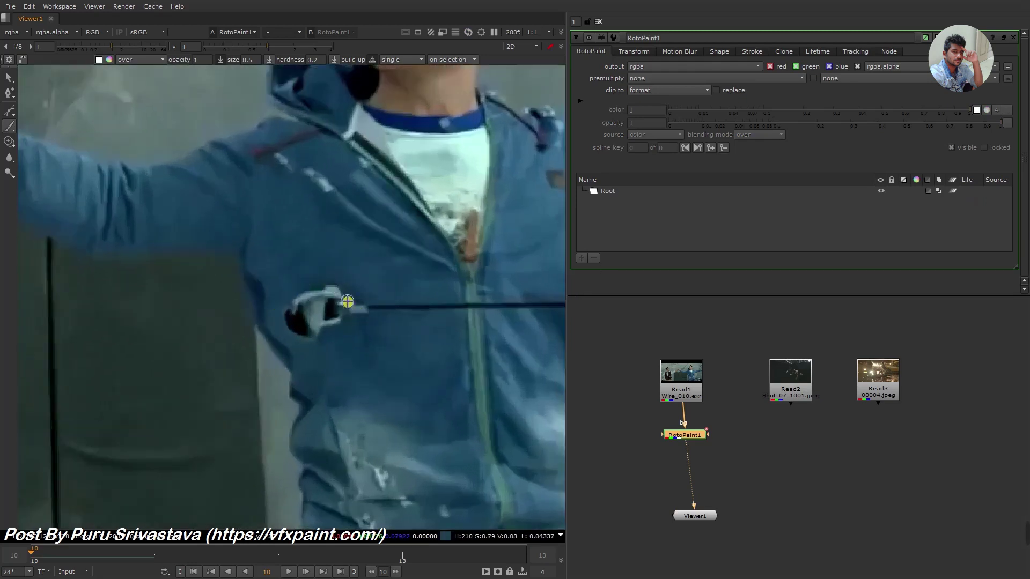
{"action": "scroll", "coordinate": [357, 327], "scroll_direction": "down", "scroll_amount": 1}
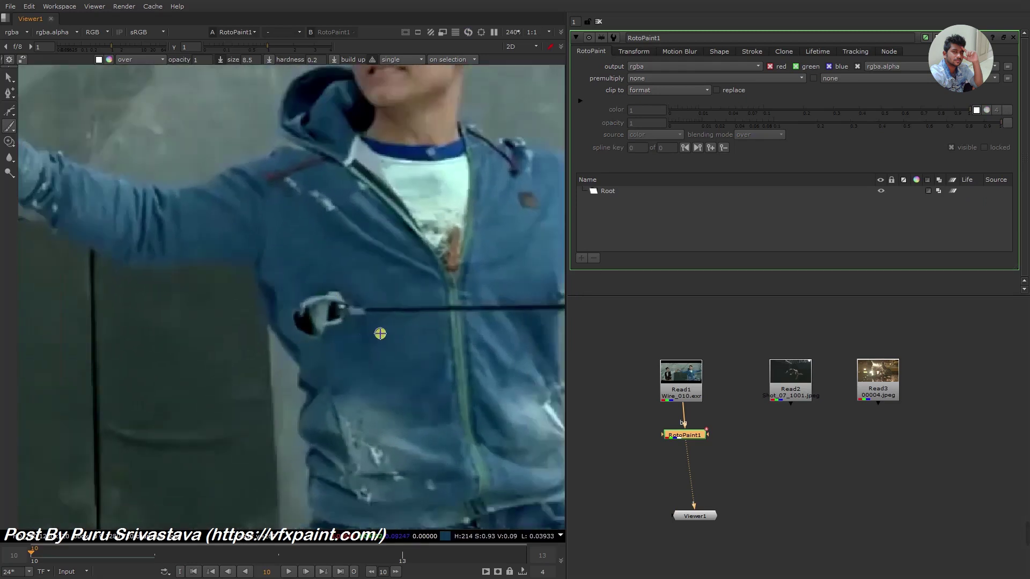
{"action": "left_click_drag", "start_coordinate": [380, 334], "coordinate": [387, 336]}
{"action": "key", "text": "ctrl+z"}
{"action": "mouse_move", "coordinate": [348, 287]}
{"action": "left_mouse_down"}
{"action": "mouse_move", "coordinate": [293, 304]}
{"action": "mouse_move", "coordinate": [354, 300]}
{"action": "left_mouse_up"}
Step: Trace the rig wire from the clip to the frame edge with brush strokes
{"action": "scroll", "coordinate": [224, 321], "scroll_direction": "down", "scroll_amount": 1}
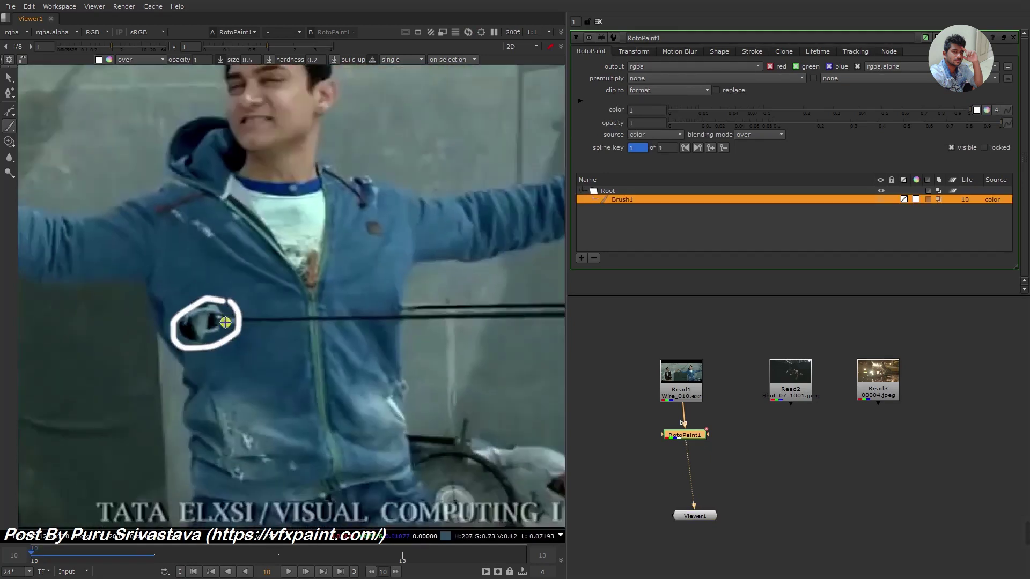
{"action": "left_click_drag", "start_coordinate": [224, 322], "coordinate": [411, 314]}
{"action": "scroll", "coordinate": [341, 306], "scroll_direction": "up", "scroll_amount": 2}
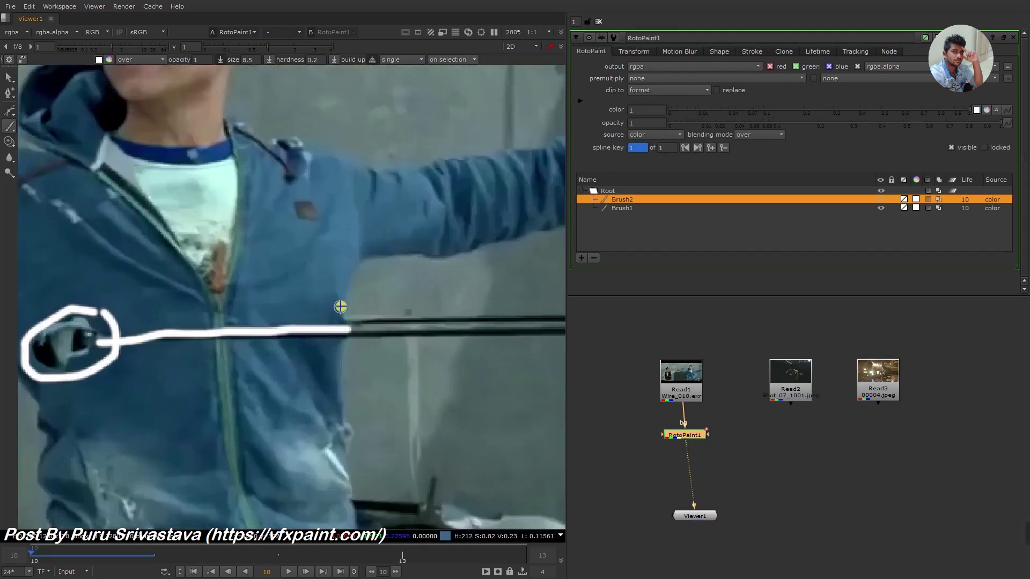
{"action": "left_click_drag", "start_coordinate": [340, 295], "coordinate": [338, 351]}
{"action": "scroll", "coordinate": [338, 351], "scroll_direction": "down", "scroll_amount": 2}
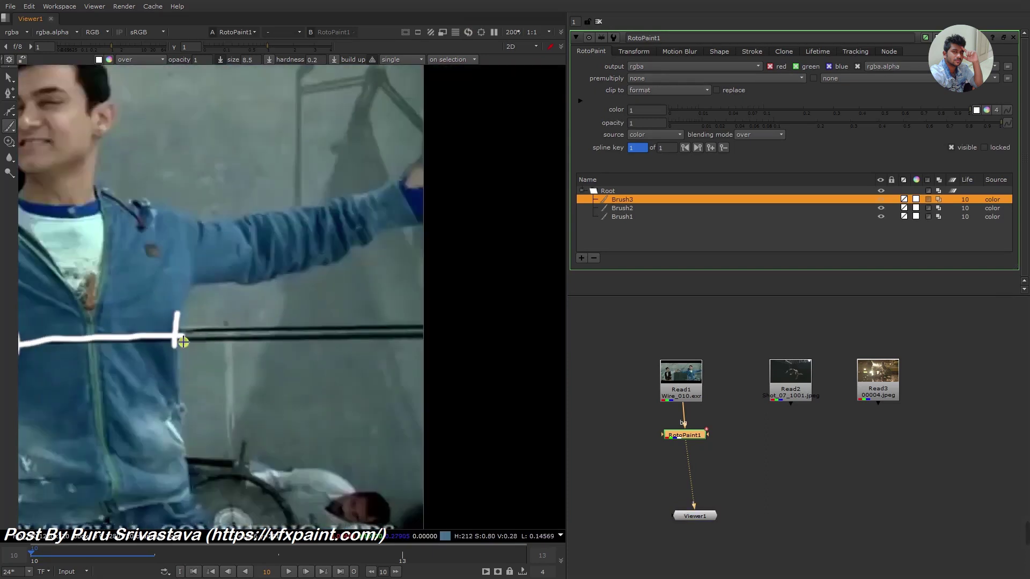
{"action": "mouse_move", "coordinate": [183, 341]}
{"action": "left_mouse_down"}
{"action": "mouse_move", "coordinate": [430, 331]}
{"action": "mouse_move", "coordinate": [190, 344]}
{"action": "left_mouse_up"}
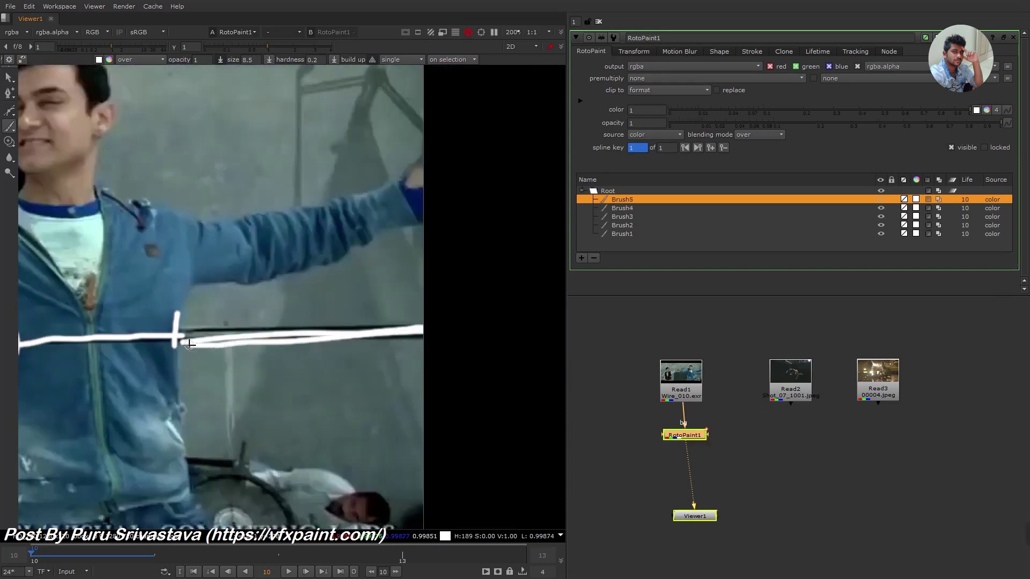
{"action": "scroll", "coordinate": [190, 344], "scroll_direction": "down", "scroll_amount": 2}
{"action": "scroll", "coordinate": [354, 319], "scroll_direction": "down", "scroll_amount": 1}
{"action": "scroll", "coordinate": [386, 322], "scroll_direction": "down", "scroll_amount": 1}
{"action": "scroll", "coordinate": [397, 334], "scroll_direction": "down", "scroll_amount": 1}
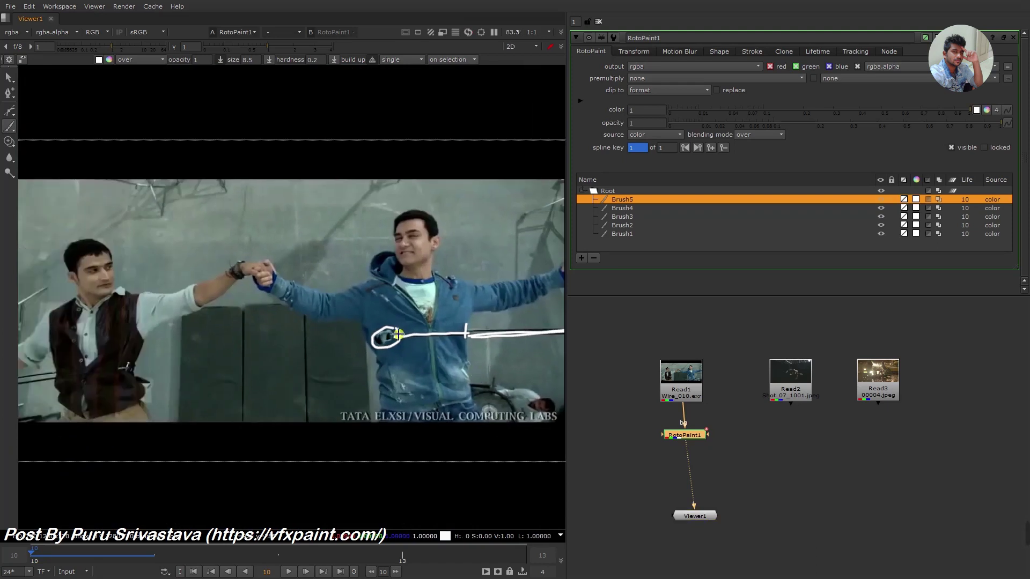
{"action": "scroll", "coordinate": [220, 332], "scroll_direction": "down", "scroll_amount": 3}
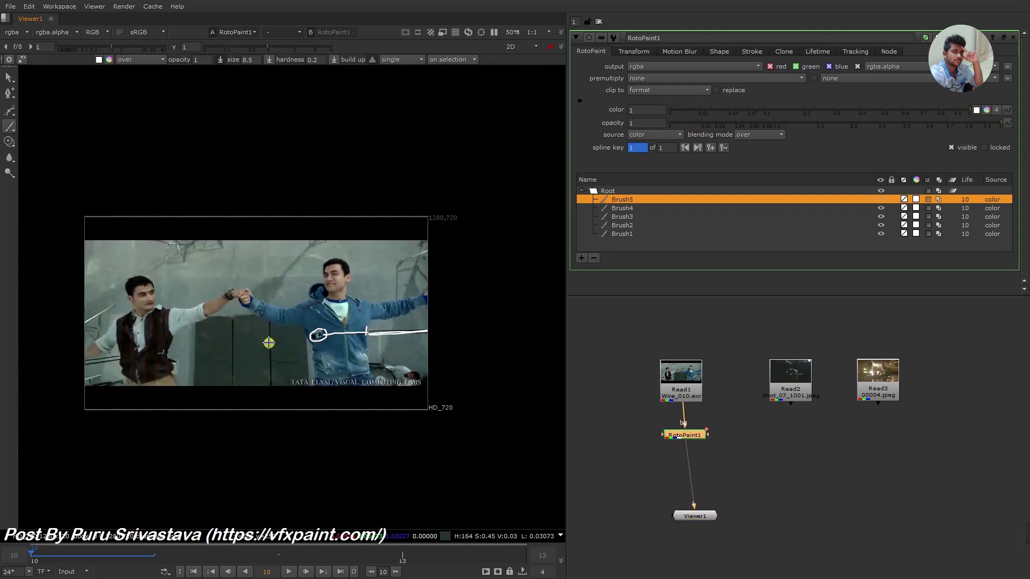
Step: Import shot_03 from the Desktop clean-plate Cp folder into the Node Graph
{"action": "key", "text": "super+e"}
{"action": "left_click", "coordinate": [60, 128]}
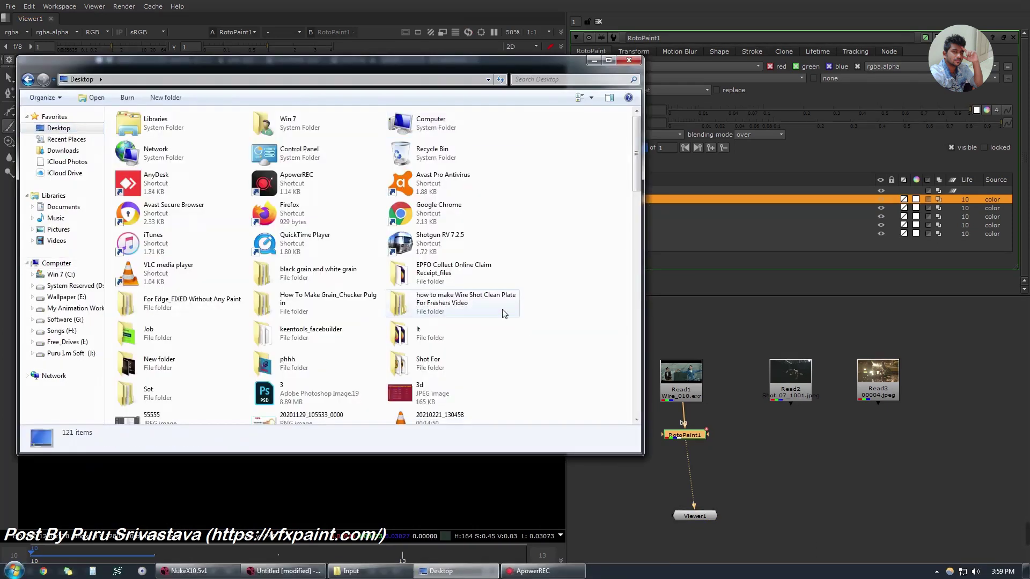
{"action": "double_click", "coordinate": [505, 306]}
{"action": "double_click", "coordinate": [129, 134]}
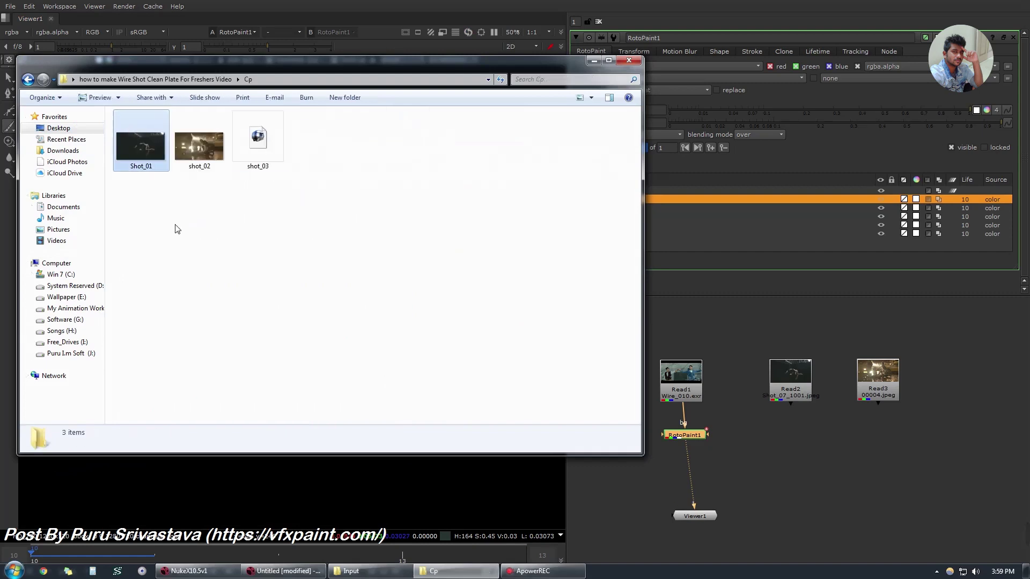
{"action": "left_click_drag", "start_coordinate": [257, 139], "coordinate": [765, 439]}
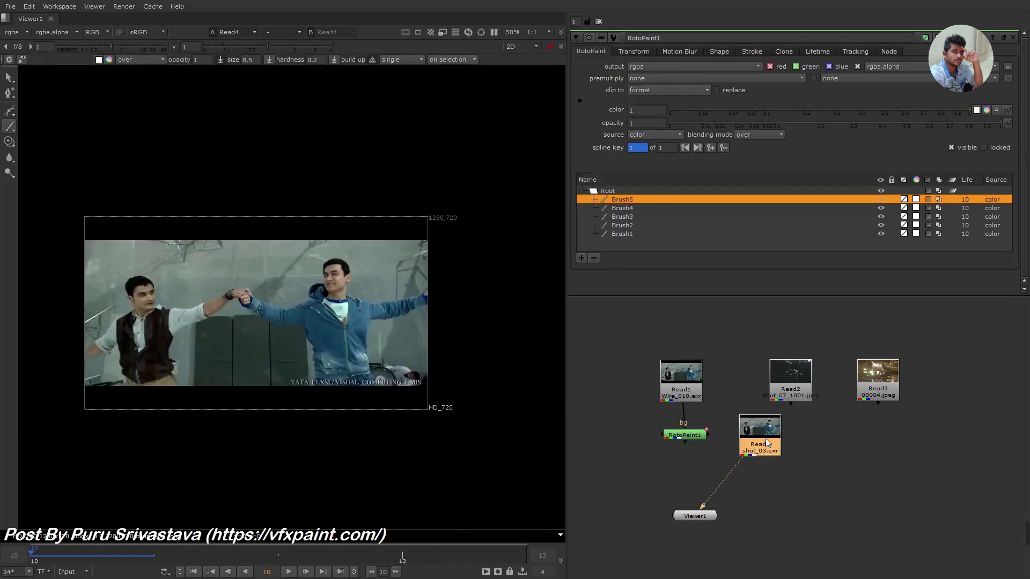
Step: Show the Wire_010 shot on viewer input 1 and the shot_03 clean plate on input 2
{"action": "left_click", "coordinate": [690, 389]}
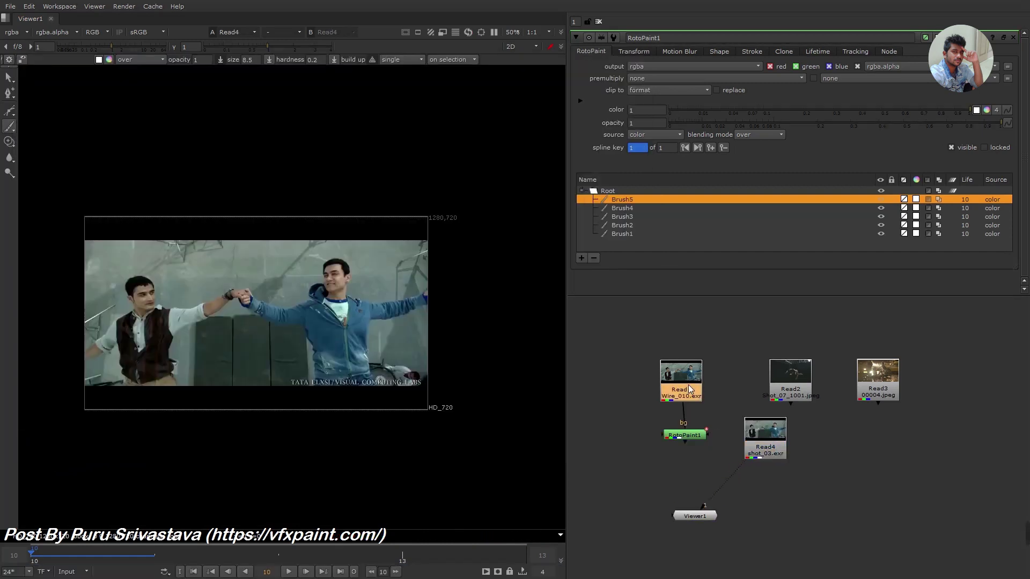
{"action": "key", "text": "1"}
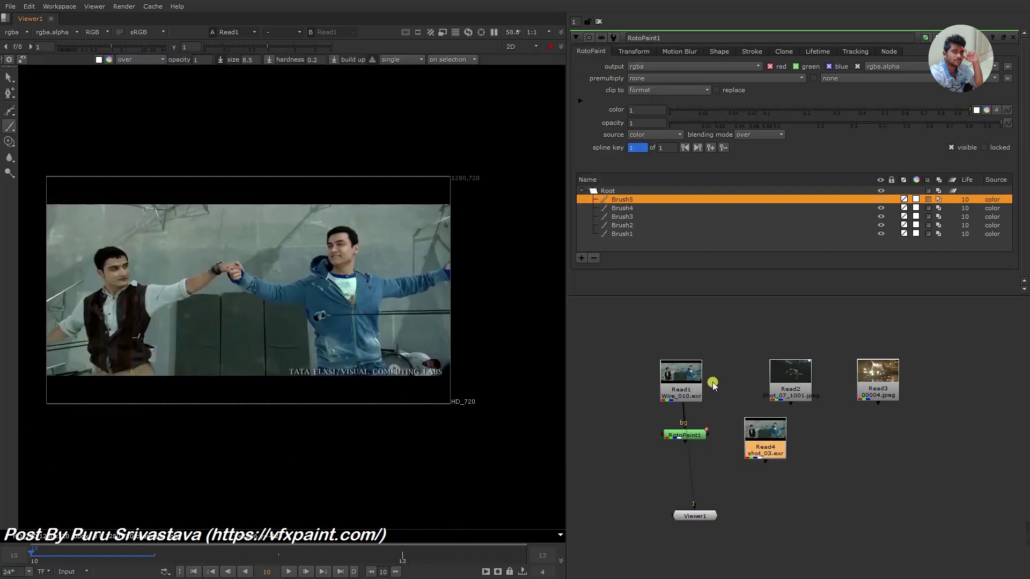
{"action": "left_click_drag", "start_coordinate": [713, 514], "coordinate": [765, 438]}
{"action": "scroll", "coordinate": [218, 321], "scroll_direction": "up", "scroll_amount": 3}
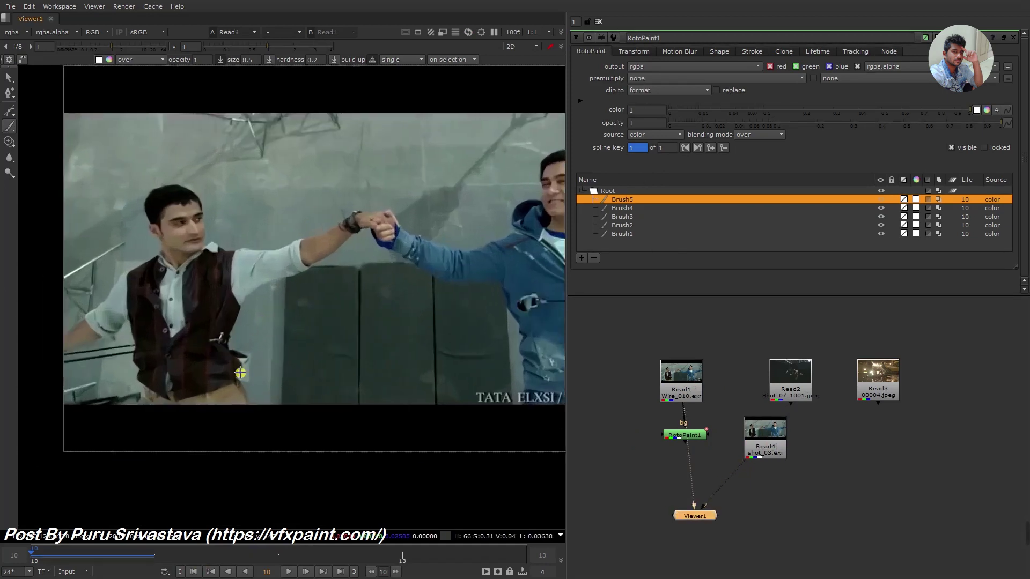
{"action": "key", "text": "2"}
Step: Flip between the painted wire shot and the shot_03 clean plate to compare them
{"action": "scroll", "coordinate": [241, 371], "scroll_direction": "down", "scroll_amount": 1}
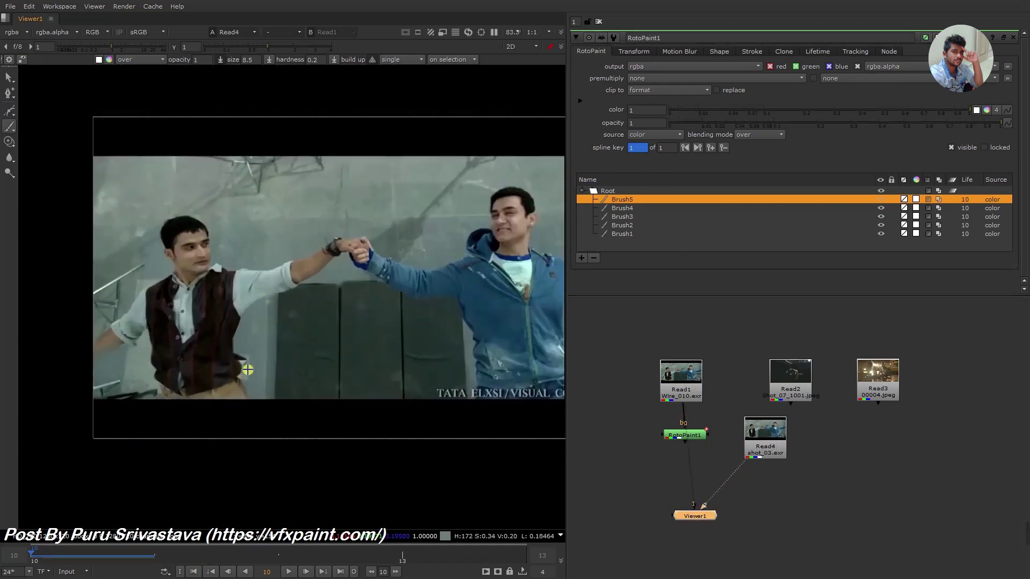
{"action": "scroll", "coordinate": [223, 354], "scroll_direction": "down", "scroll_amount": 1}
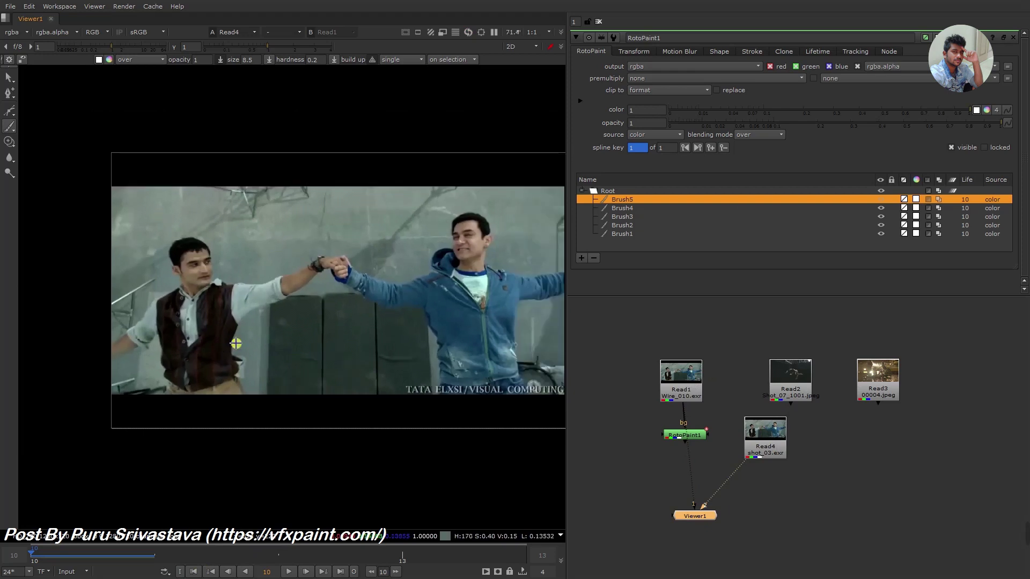
{"action": "scroll", "coordinate": [468, 343], "scroll_direction": "up", "scroll_amount": 1}
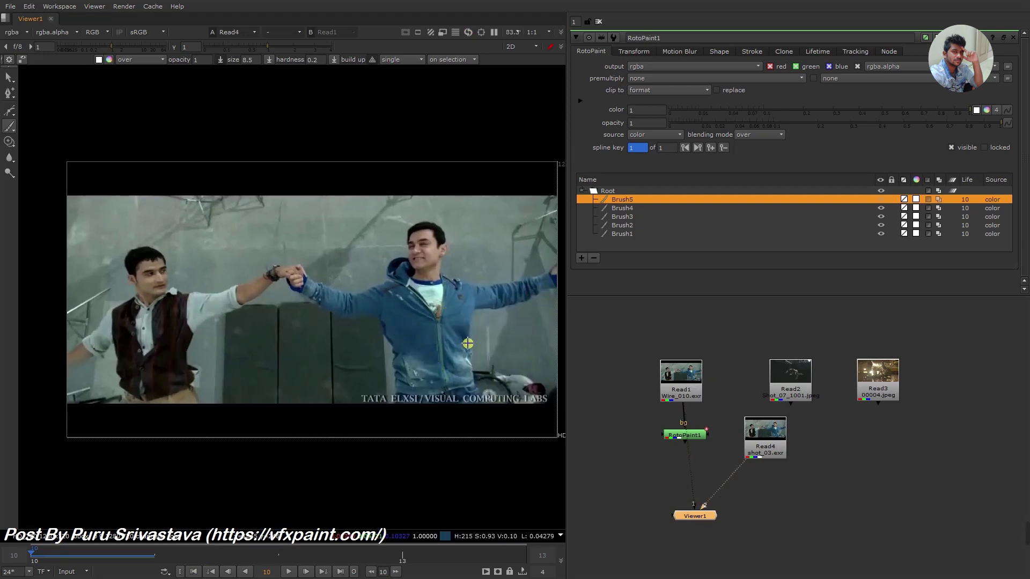
{"action": "scroll", "coordinate": [424, 319], "scroll_direction": "up", "scroll_amount": 1}
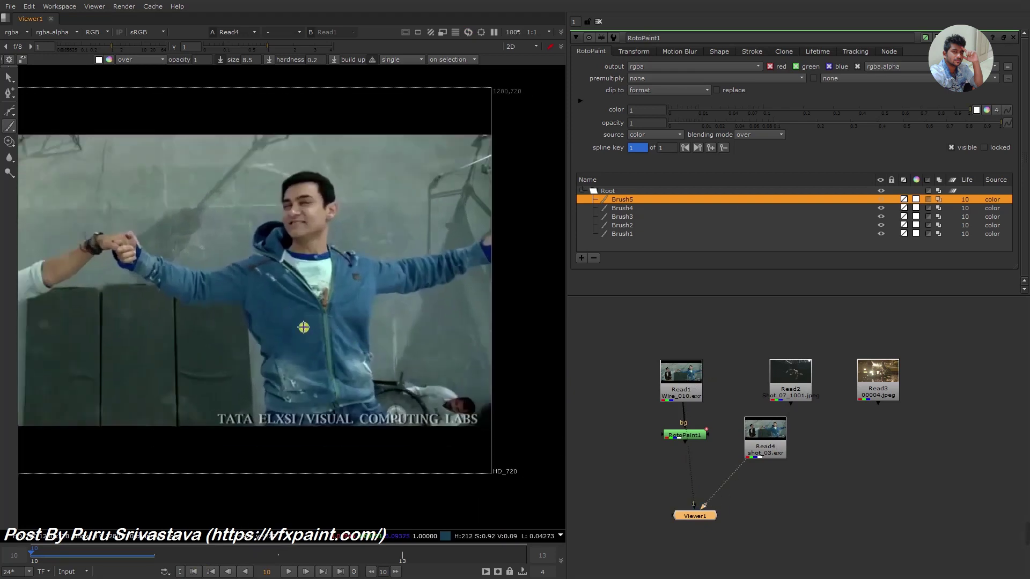
{"action": "key", "text": "1"}
{"action": "key", "text": "2"}
{"action": "key", "text": "1"}
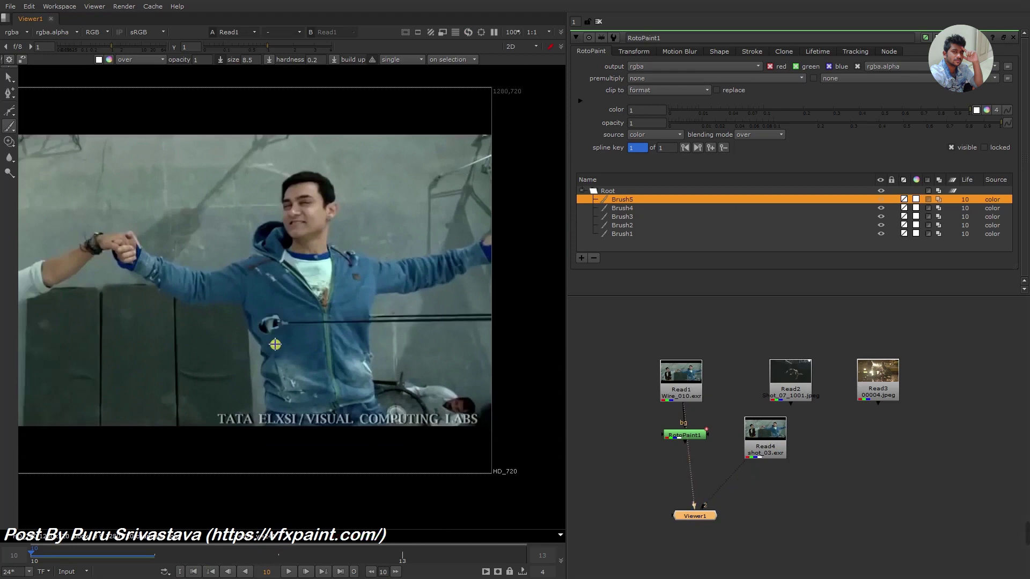
{"action": "key", "text": "2"}
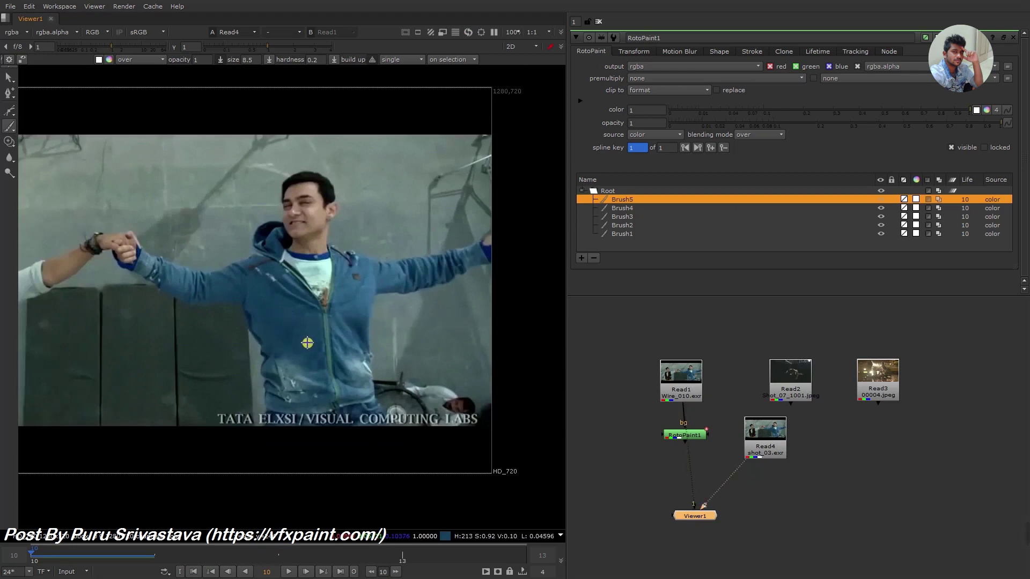
{"action": "scroll", "coordinate": [322, 352], "scroll_direction": "down", "scroll_amount": 2}
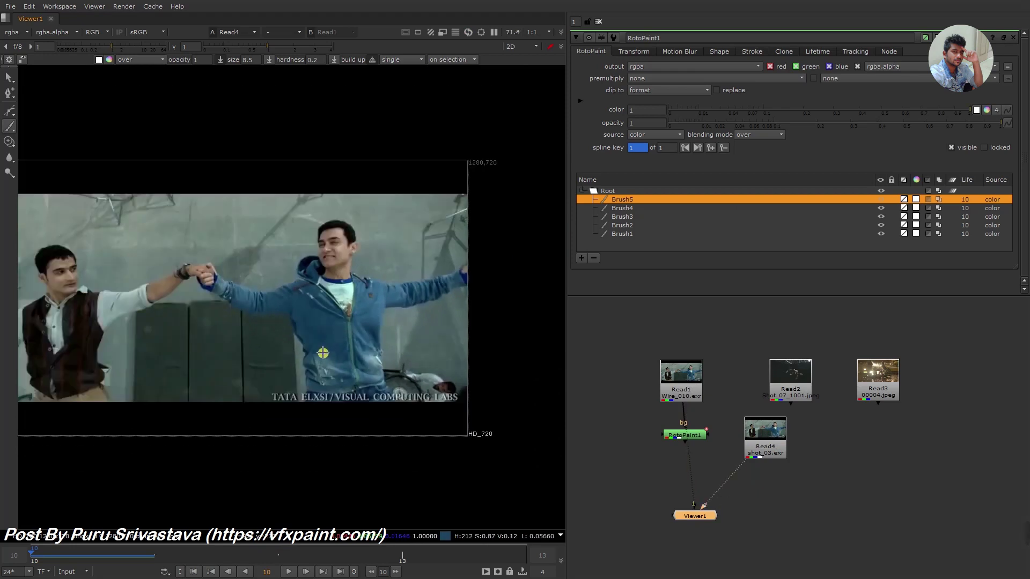
{"action": "scroll", "coordinate": [323, 353], "scroll_direction": "up", "scroll_amount": 1}
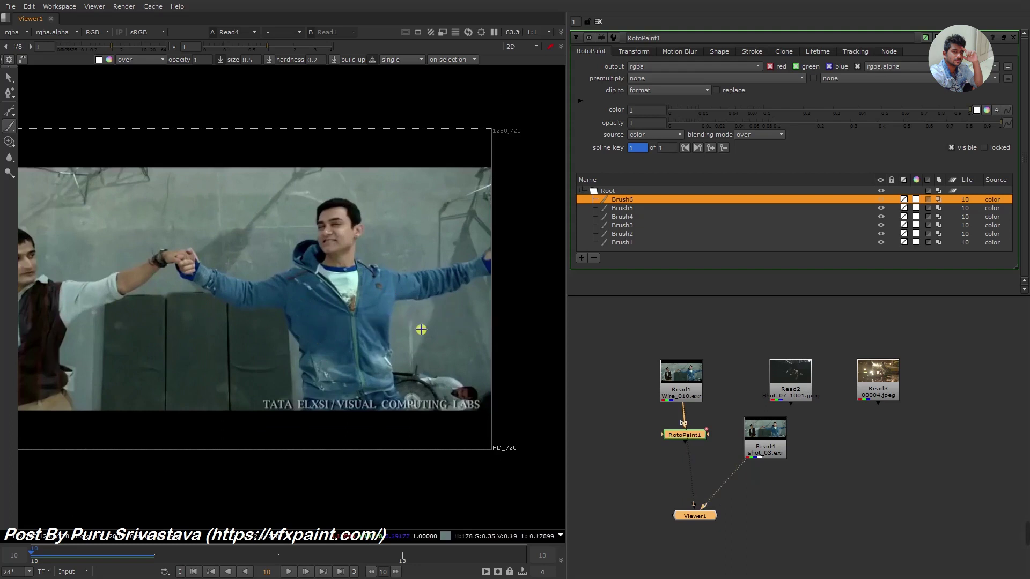
{"action": "scroll", "coordinate": [421, 329], "scroll_direction": "down", "scroll_amount": 2}
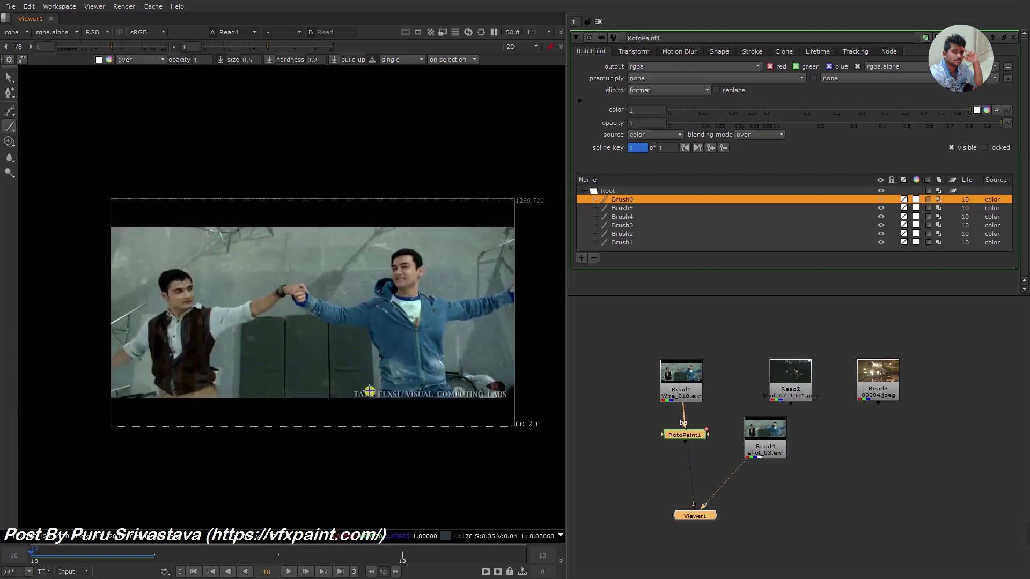
Step: Display the shot_03 clean plate from Read4 in the viewer
{"action": "left_click", "coordinate": [767, 429]}
{"action": "left_click", "coordinate": [681, 373]}
{"action": "key", "text": "1"}
{"action": "left_click", "coordinate": [774, 434]}
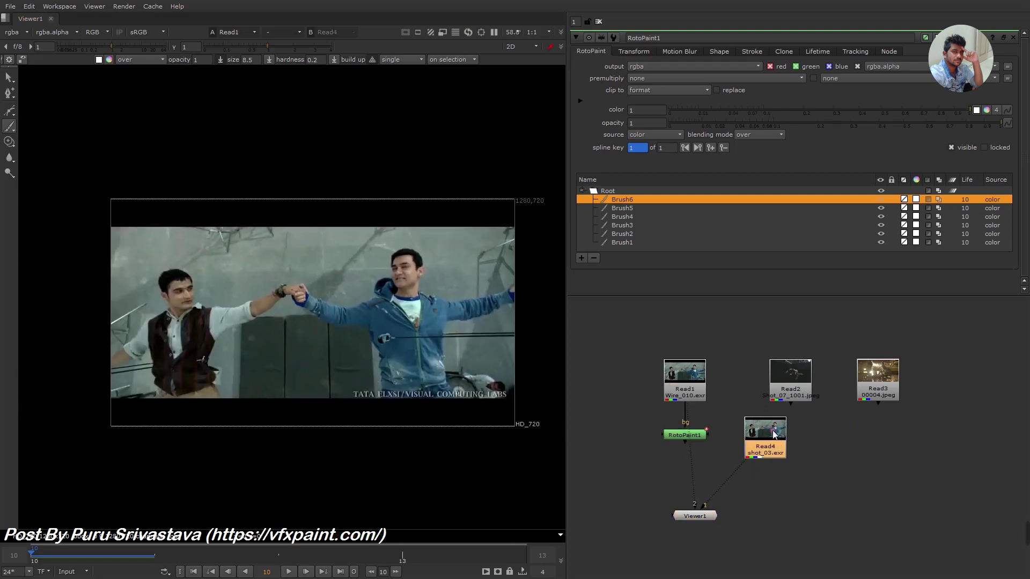
{"action": "key", "text": "1"}
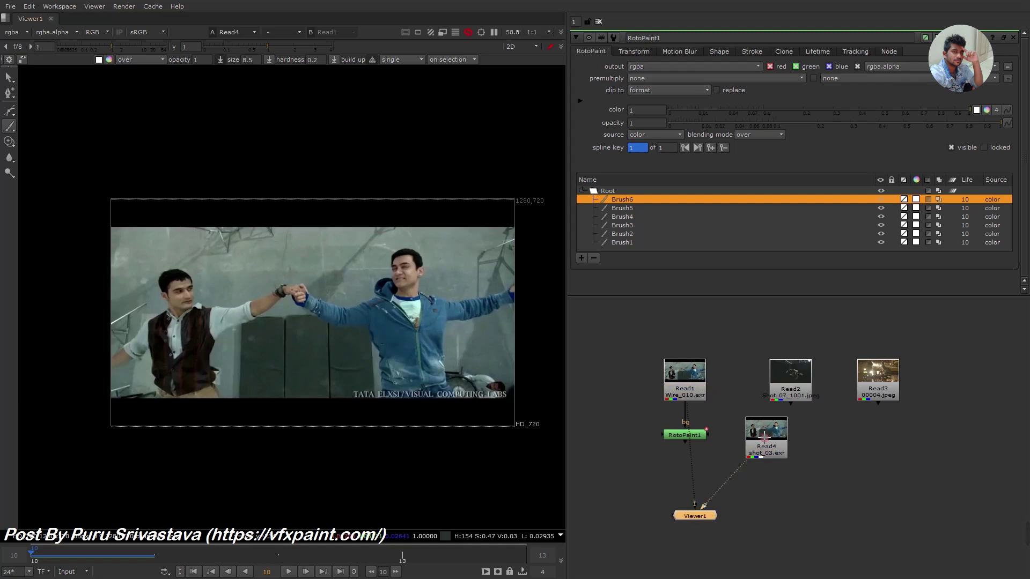
Step: Zoom and pan the viewer across the two actors onto the right one
{"action": "scroll", "coordinate": [211, 362], "scroll_direction": "up", "scroll_amount": 1}
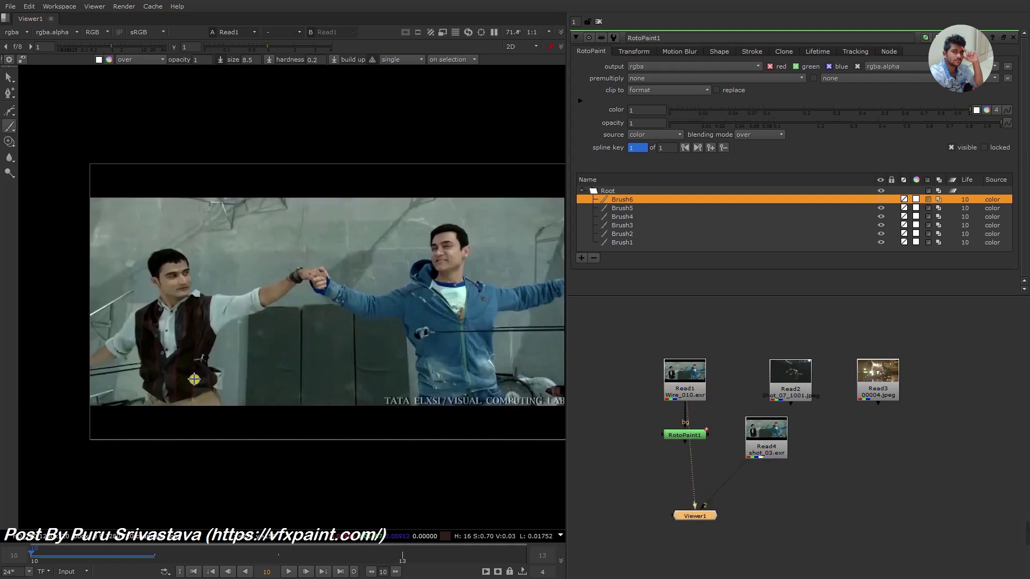
{"action": "scroll", "coordinate": [374, 342], "scroll_direction": "down", "scroll_amount": 1}
{"action": "scroll", "coordinate": [375, 341], "scroll_direction": "up", "scroll_amount": 4}
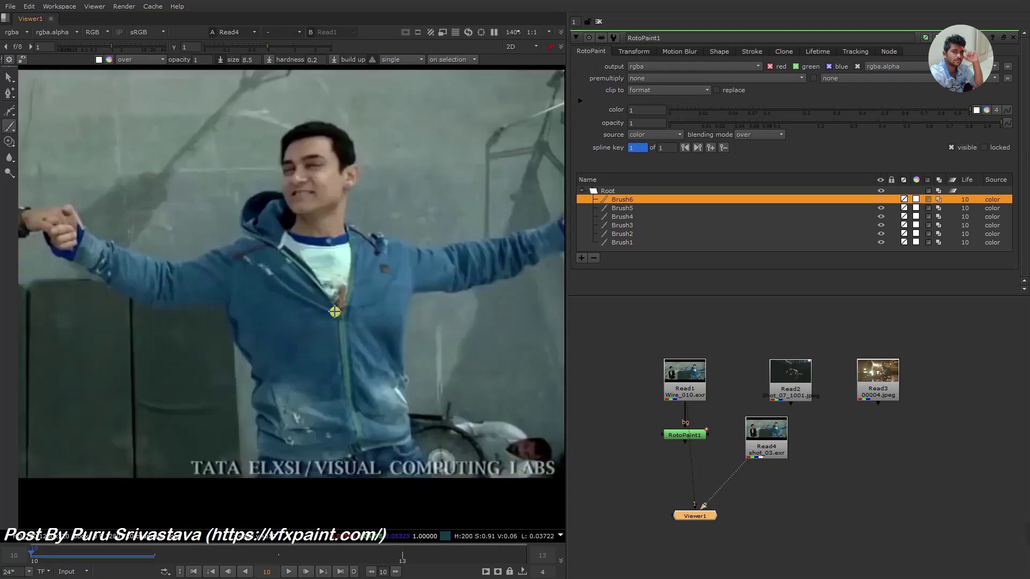
{"action": "scroll", "coordinate": [239, 381], "scroll_direction": "down", "scroll_amount": 3}
{"action": "scroll", "coordinate": [238, 381], "scroll_direction": "up", "scroll_amount": 3}
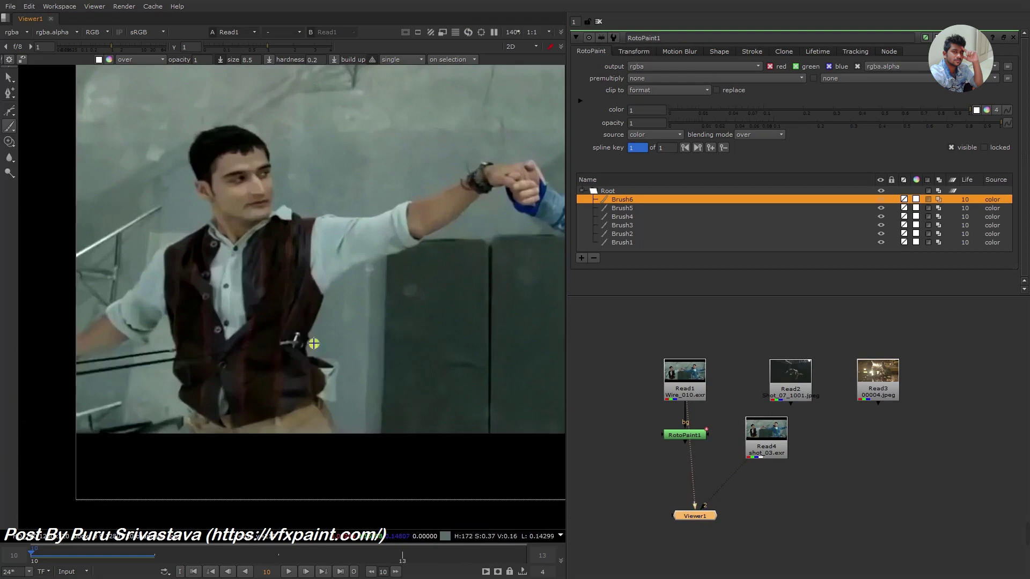
{"action": "scroll", "coordinate": [326, 384], "scroll_direction": "down", "scroll_amount": 2}
{"action": "left_click_drag", "start_coordinate": [326, 385], "coordinate": [239, 409]}
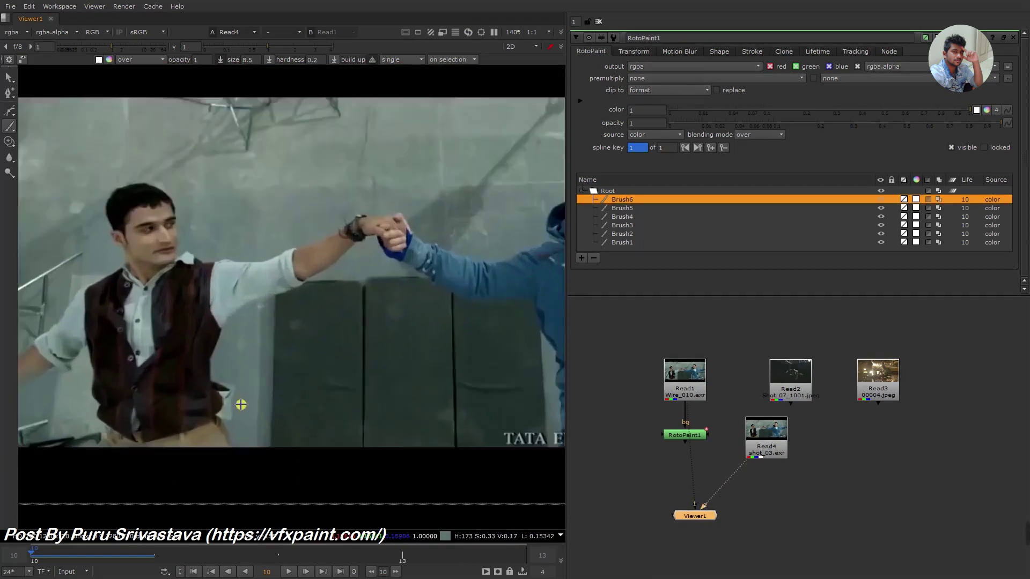
{"action": "scroll", "coordinate": [336, 403], "scroll_direction": "up", "scroll_amount": 1}
{"action": "scroll", "coordinate": [336, 403], "scroll_direction": "up", "scroll_amount": 1}
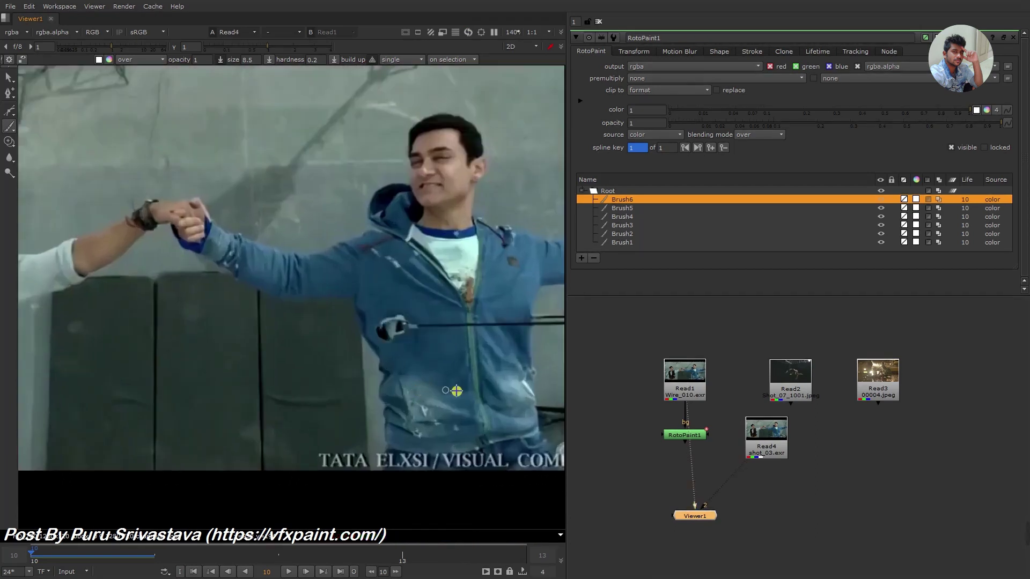
{"action": "left_click_drag", "start_coordinate": [472, 403], "coordinate": [333, 397]}
{"action": "scroll", "coordinate": [420, 407], "scroll_direction": "down", "scroll_amount": 1}
Step: Shift the wire-shot branch left and place the shot_03 Read node beside Read1
{"action": "left_click_drag", "start_coordinate": [420, 408], "coordinate": [269, 408]}
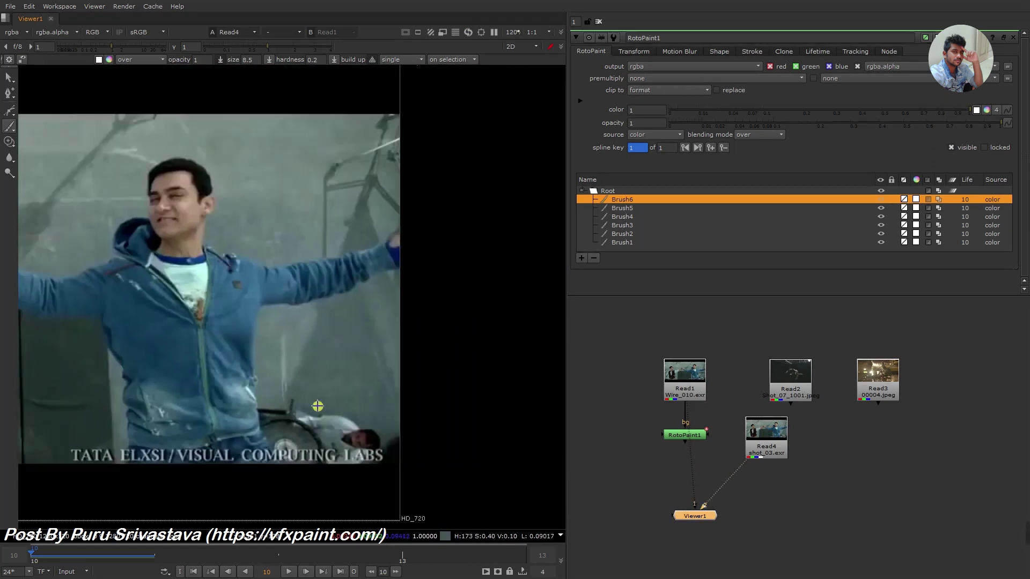
{"action": "scroll", "coordinate": [677, 452], "scroll_direction": "down", "scroll_amount": 3}
{"action": "left_click_drag", "start_coordinate": [649, 384], "coordinate": [733, 529]}
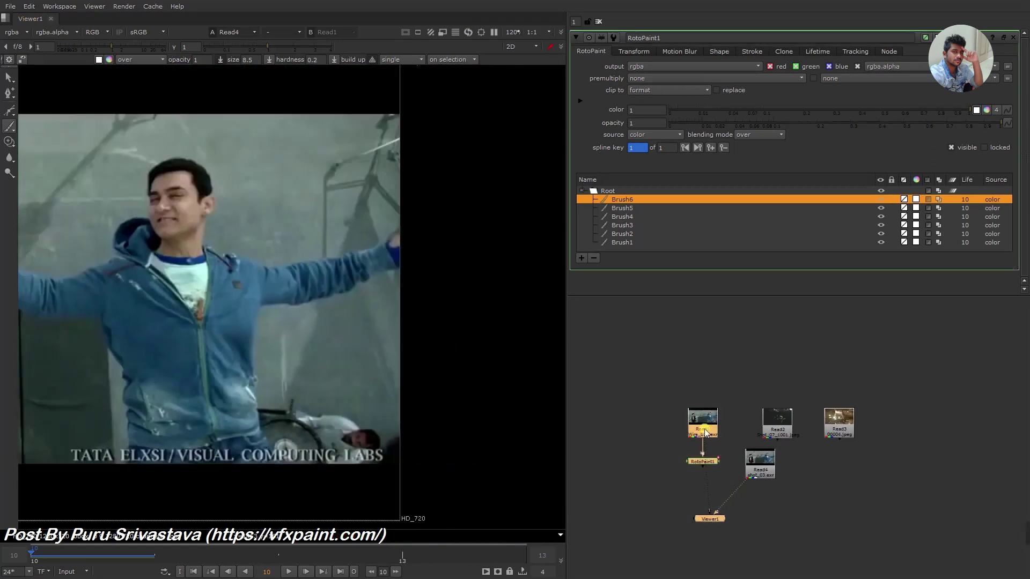
{"action": "left_click_drag", "start_coordinate": [704, 429], "coordinate": [644, 428]}
{"action": "left_click_drag", "start_coordinate": [751, 462], "coordinate": [681, 434]}
Step: View the Read2 shot from its first frame and add RotoPaint2 just below it
{"action": "left_click_drag", "start_coordinate": [777, 423], "coordinate": [752, 413]}
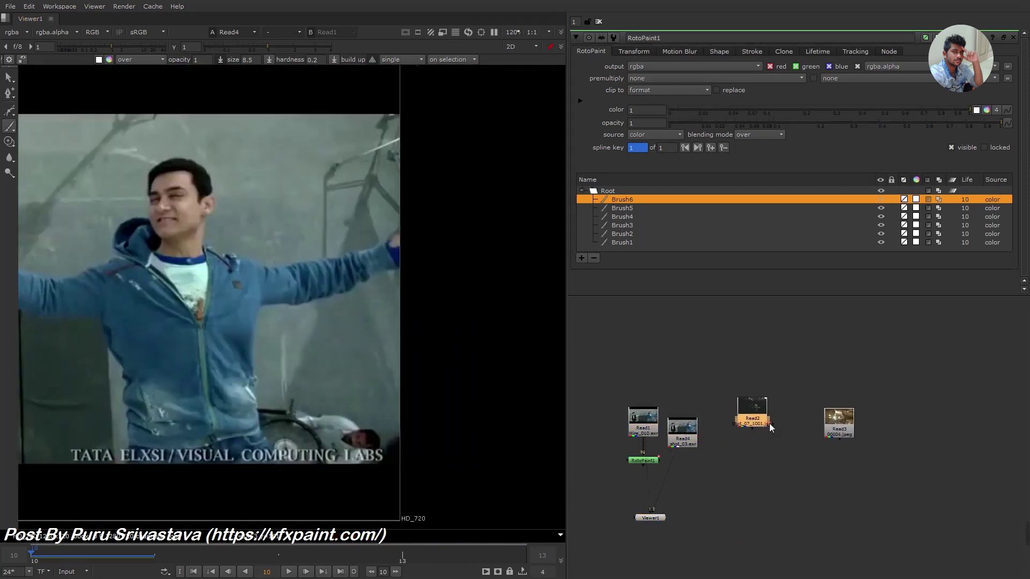
{"action": "key", "text": "2"}
{"action": "left_click", "coordinate": [181, 565]}
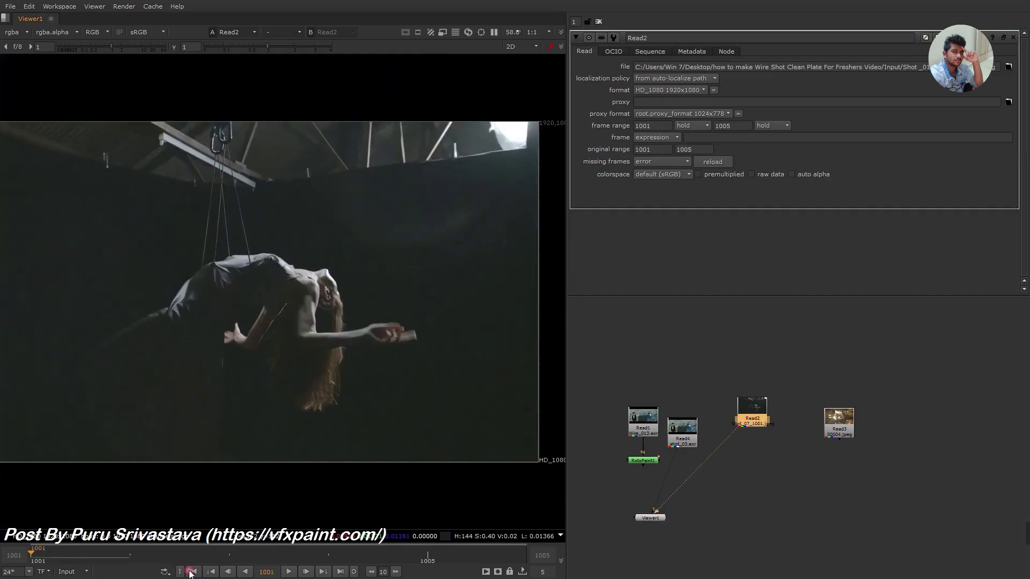
{"action": "left_click", "coordinate": [745, 446]}
{"action": "key", "text": "p"}
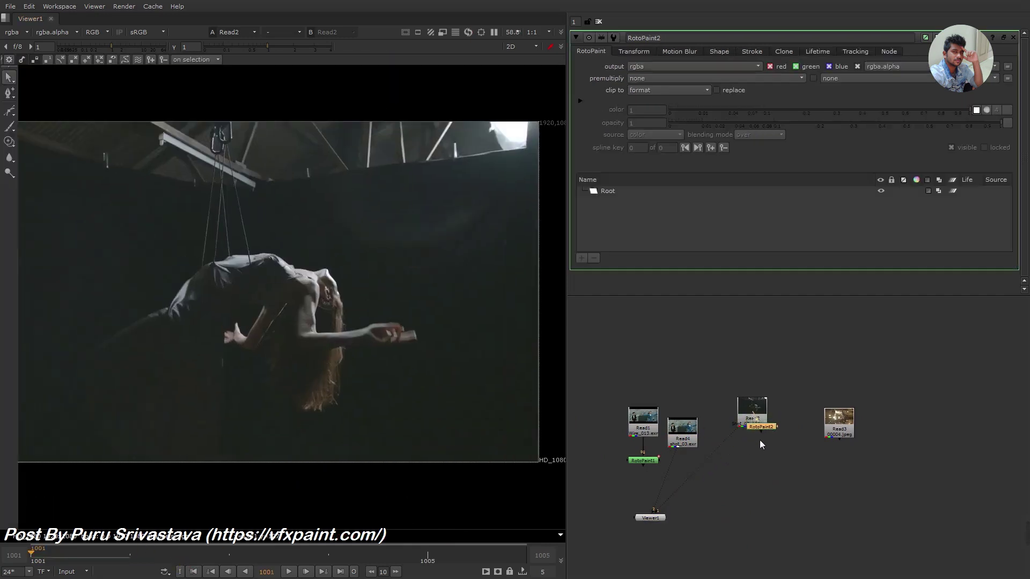
{"action": "left_click_drag", "start_coordinate": [751, 425], "coordinate": [750, 447]}
Step: With the Brush tool, paint test strokes along the rig wire and undo each
{"action": "key", "text": "n"}
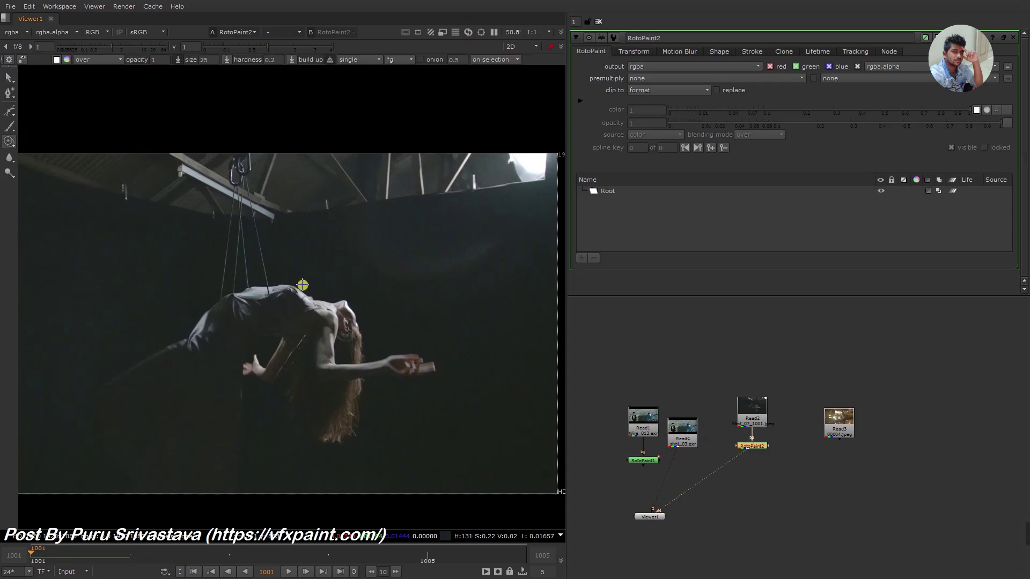
{"action": "left_click", "coordinate": [7, 130]}
{"action": "scroll", "coordinate": [344, 271], "scroll_direction": "up", "scroll_amount": 5}
{"action": "left_click_drag", "start_coordinate": [346, 268], "coordinate": [355, 303]}
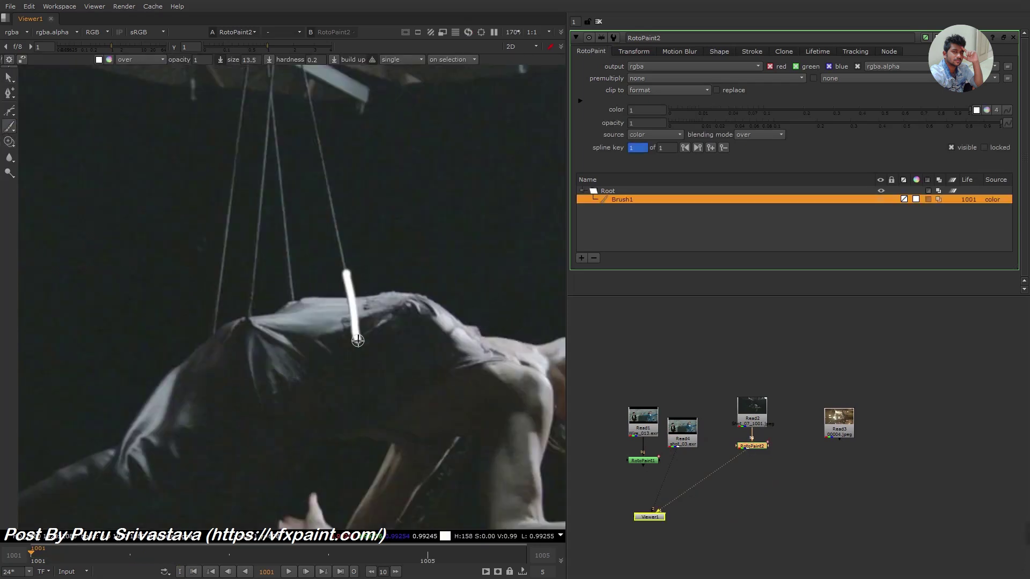
{"action": "key", "text": "ctrl+z"}
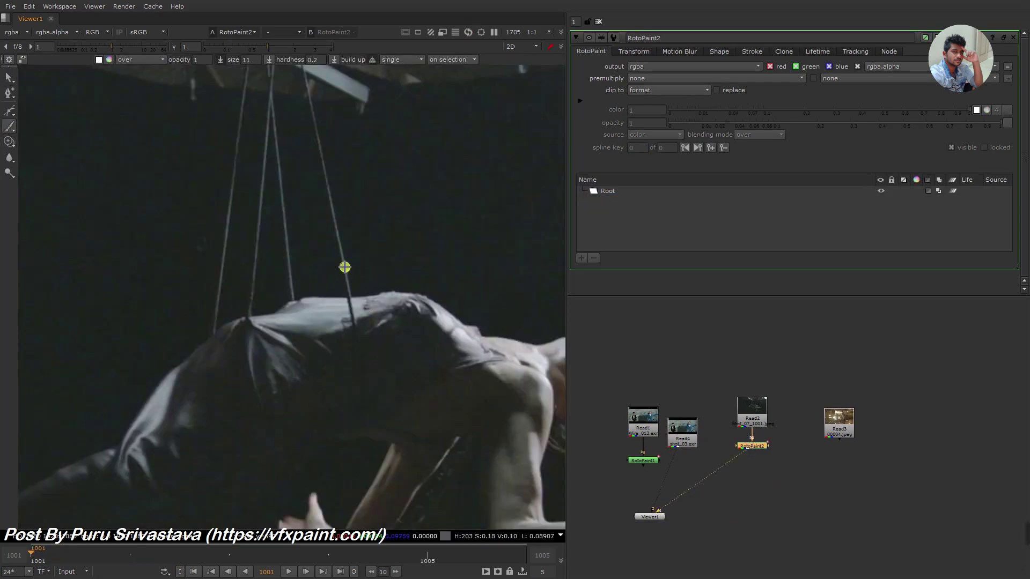
{"action": "left_click_drag", "start_coordinate": [345, 267], "coordinate": [358, 353]}
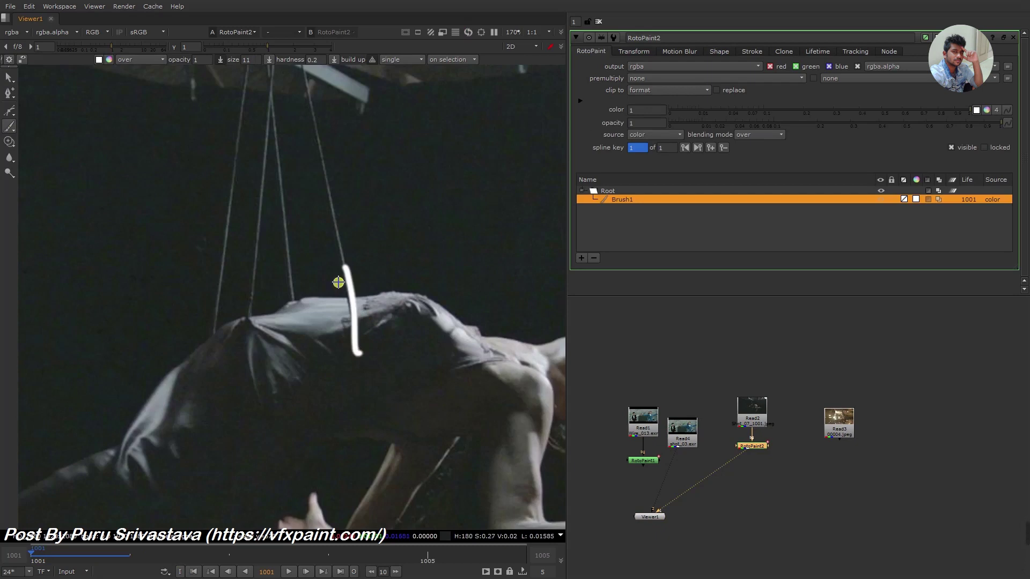
{"action": "key", "text": "ctrl+z"}
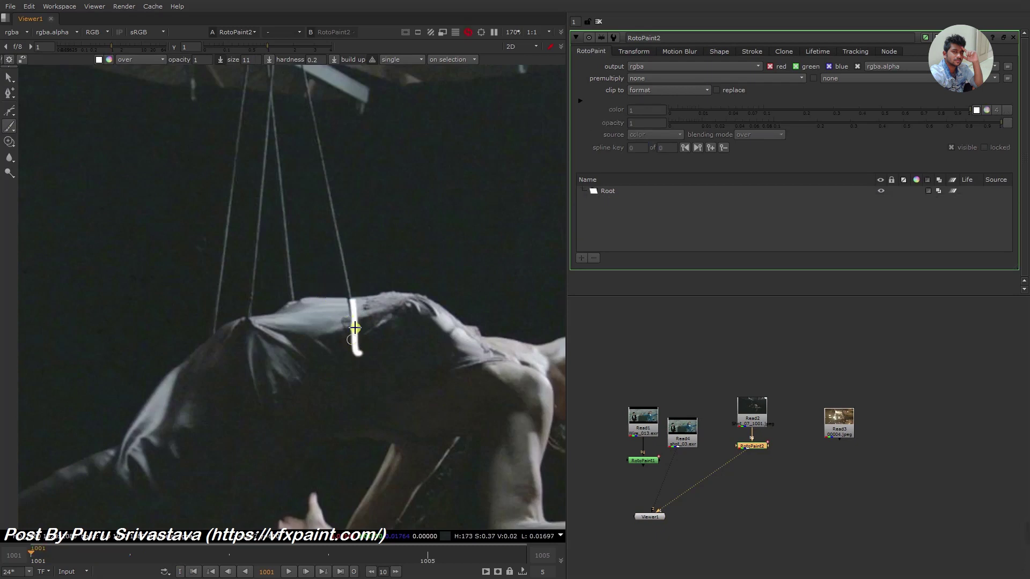
{"action": "left_click_drag", "start_coordinate": [347, 265], "coordinate": [380, 395]}
{"action": "key", "text": "ctrl+z"}
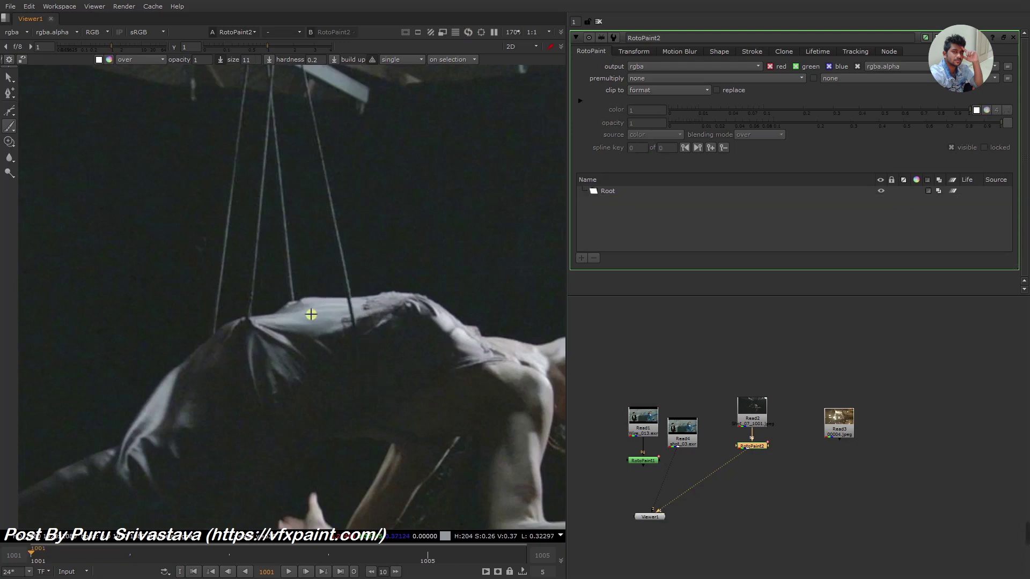
{"action": "scroll", "coordinate": [306, 307], "scroll_direction": "up", "scroll_amount": 2}
{"action": "mouse_move", "coordinate": [308, 298]}
{"action": "left_mouse_down"}
{"action": "mouse_move", "coordinate": [345, 369]}
{"action": "mouse_move", "coordinate": [273, 303]}
{"action": "left_mouse_up"}
{"action": "key", "text": "ctrl+z"}
Step: Paint and undo test strokes around the woman's shoulder and where the wires meet her back
{"action": "scroll", "coordinate": [312, 303], "scroll_direction": "down", "scroll_amount": 3}
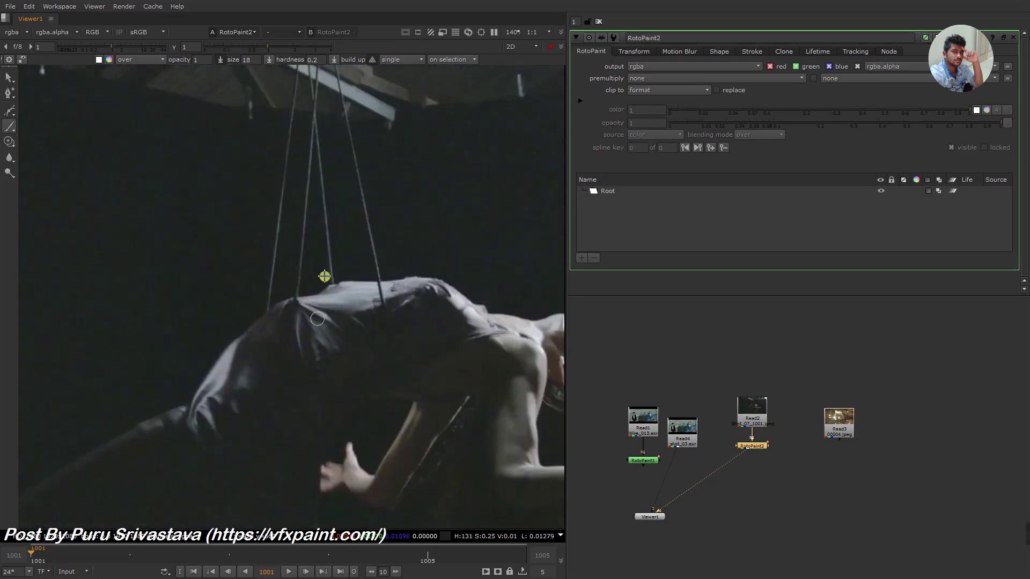
{"action": "scroll", "coordinate": [282, 338], "scroll_direction": "down", "scroll_amount": 1}
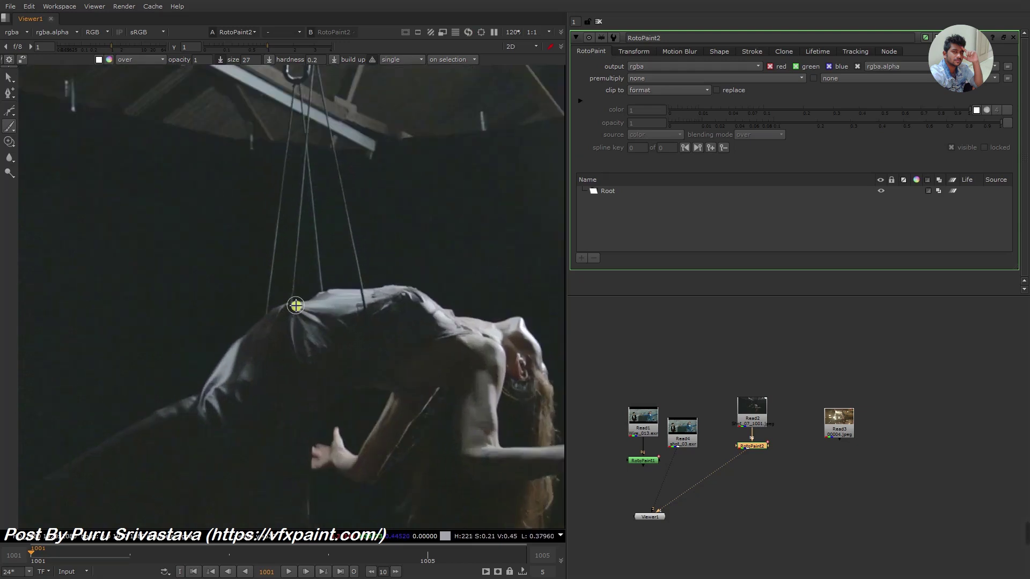
{"action": "left_click_drag", "start_coordinate": [296, 305], "coordinate": [315, 323]}
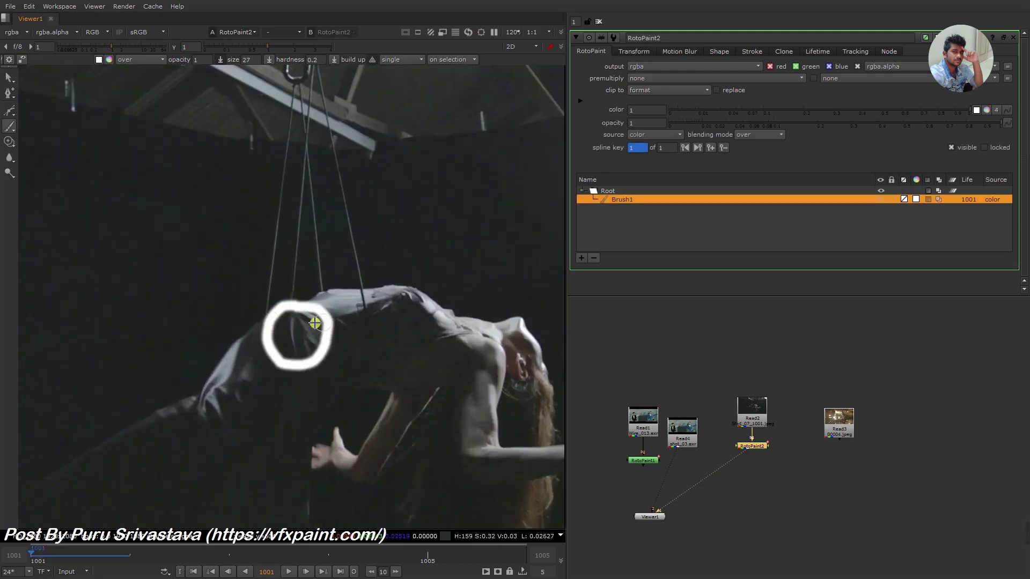
{"action": "key", "text": "ctrl+z"}
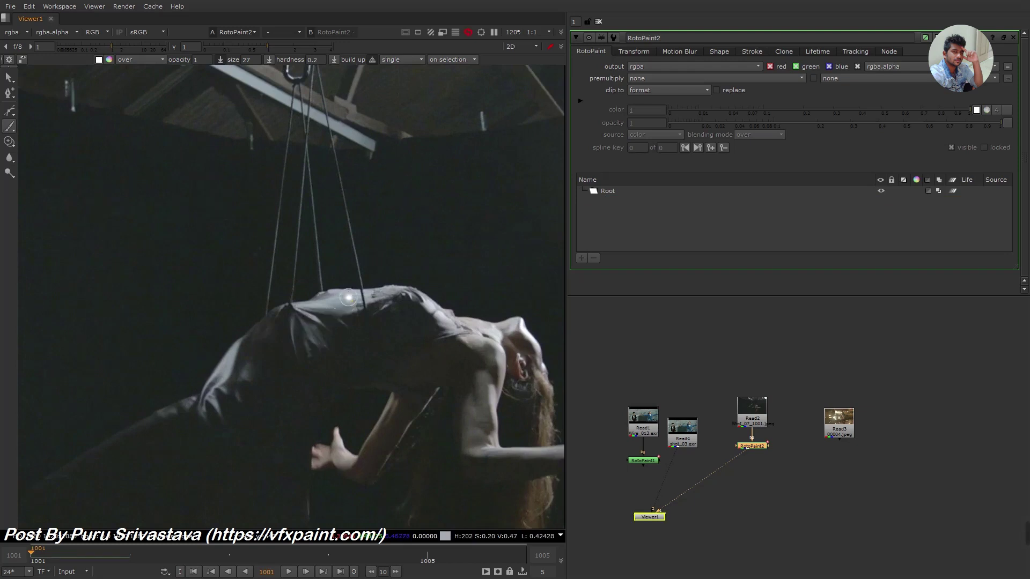
{"action": "mouse_move", "coordinate": [339, 333]}
{"action": "left_mouse_down"}
{"action": "mouse_move", "coordinate": [316, 306]}
{"action": "mouse_move", "coordinate": [325, 310]}
{"action": "left_mouse_up"}
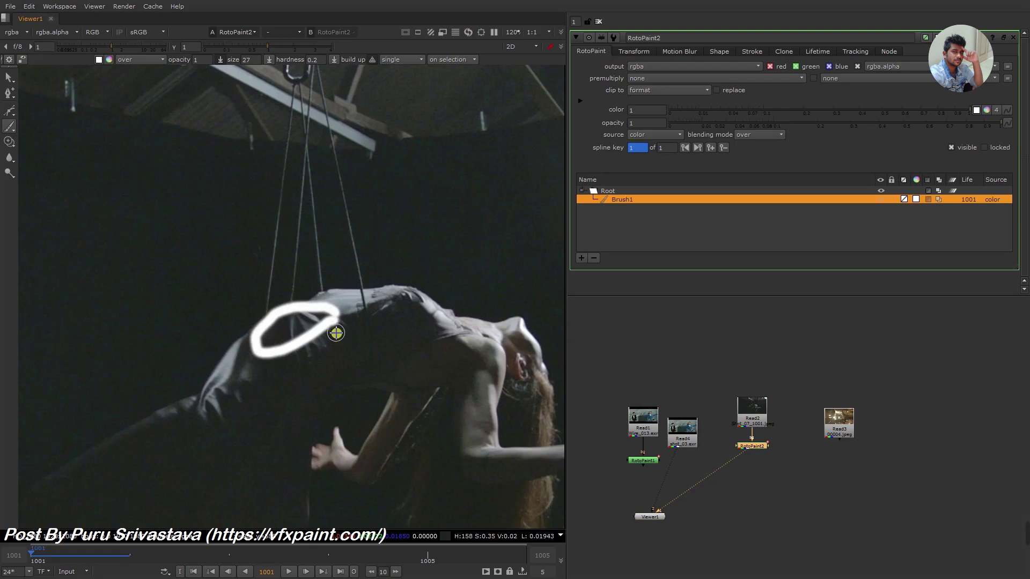
{"action": "key", "text": "ctrl+z"}
{"action": "scroll", "coordinate": [347, 276], "scroll_direction": "up", "scroll_amount": 3}
{"action": "left_click_drag", "start_coordinate": [352, 276], "coordinate": [295, 295]}
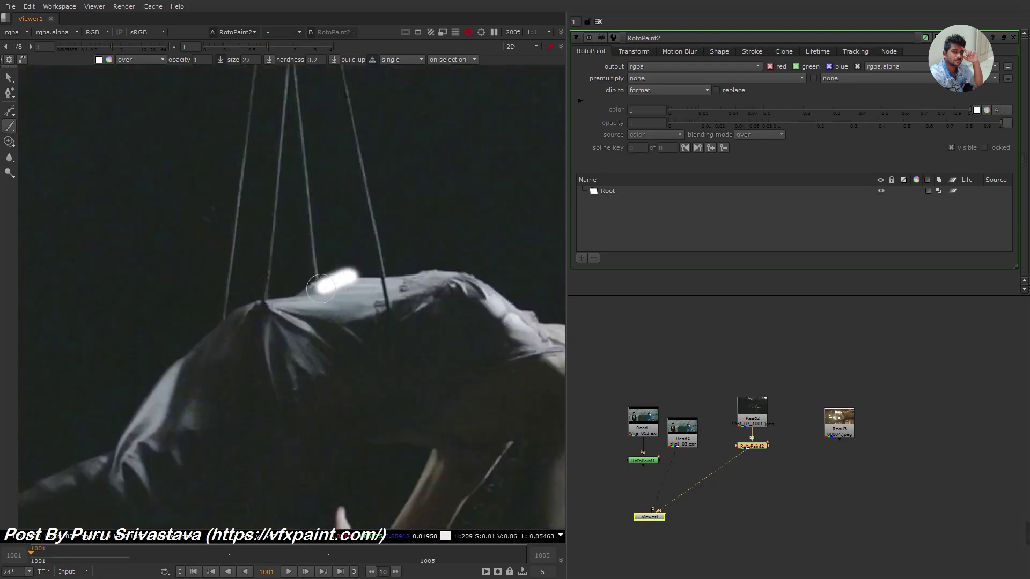
{"action": "key", "text": "ctrl+z"}
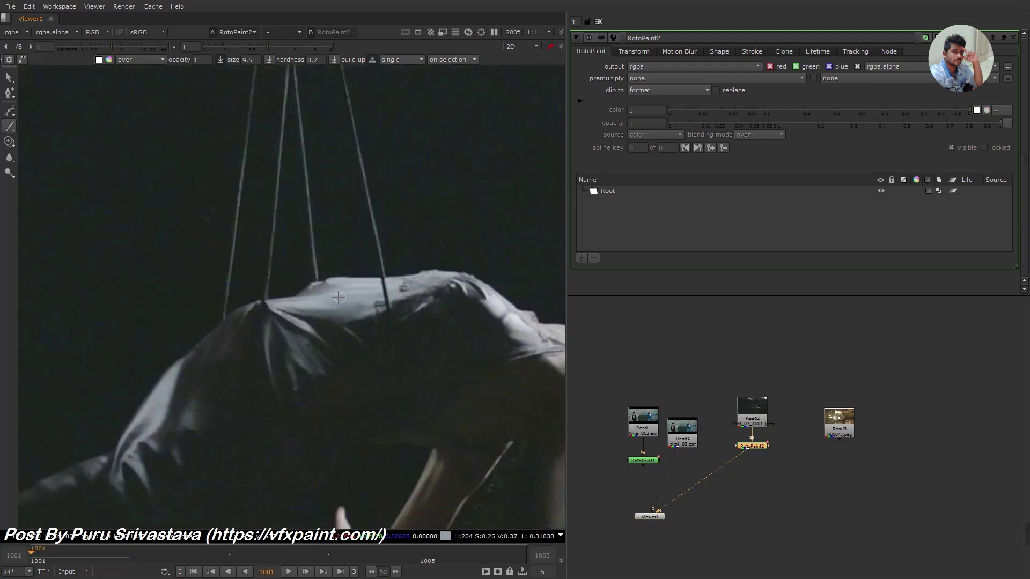
{"action": "left_click_drag", "start_coordinate": [328, 290], "coordinate": [295, 298]}
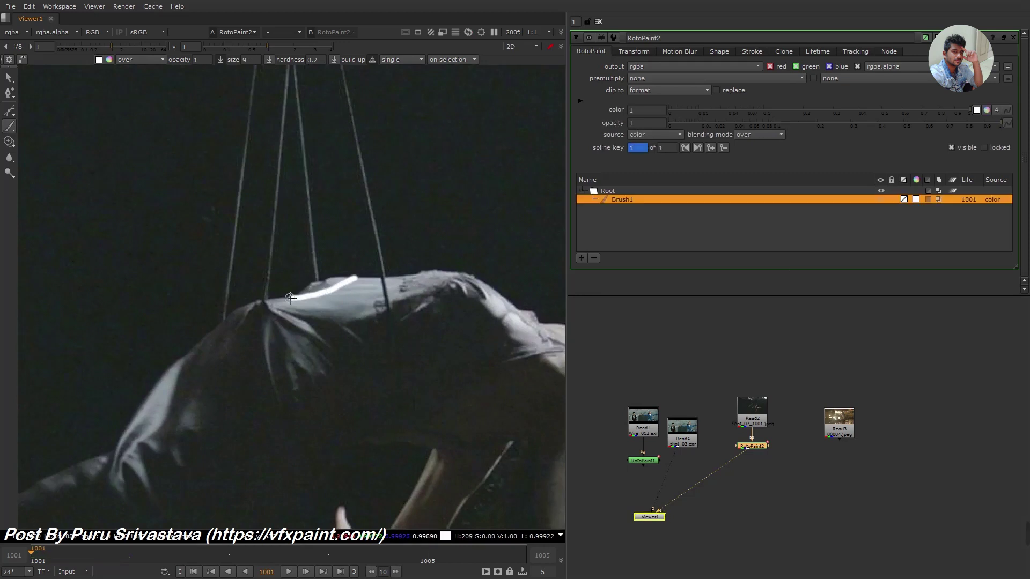
{"action": "scroll", "coordinate": [321, 308], "scroll_direction": "down", "scroll_amount": 2}
{"action": "key", "text": "ctrl+z"}
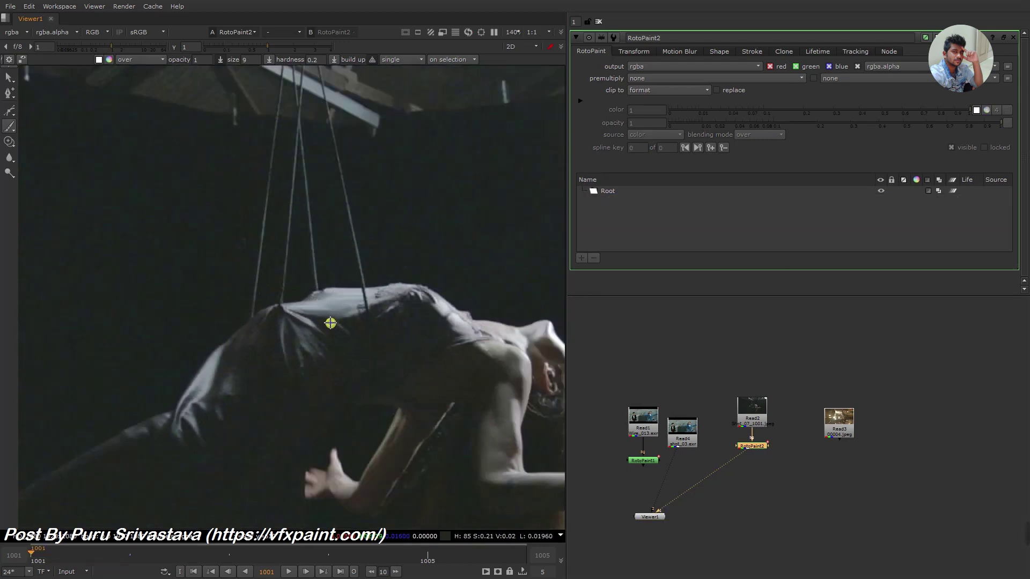
{"action": "scroll", "coordinate": [330, 323], "scroll_direction": "down", "scroll_amount": 2}
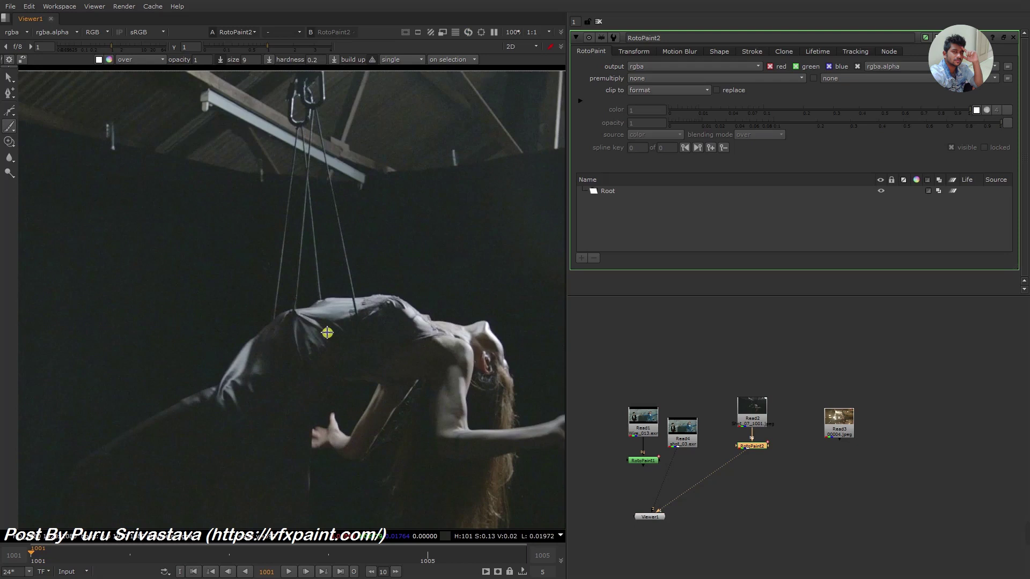
Step: Drop Shot_01 from the Cp folder into the Node Graph as a new Read node
{"action": "key", "text": "super"}
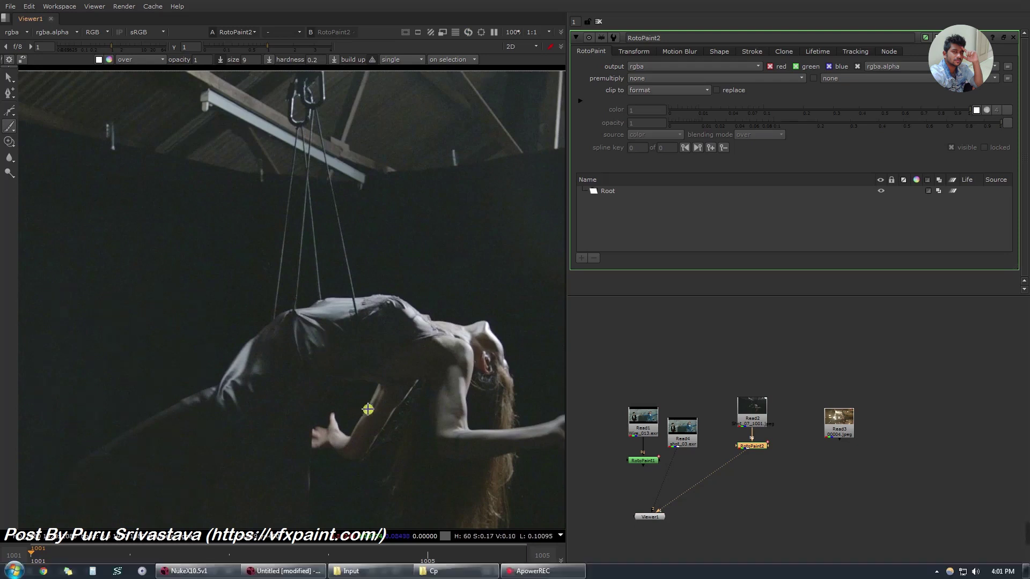
{"action": "left_click", "coordinate": [445, 571]}
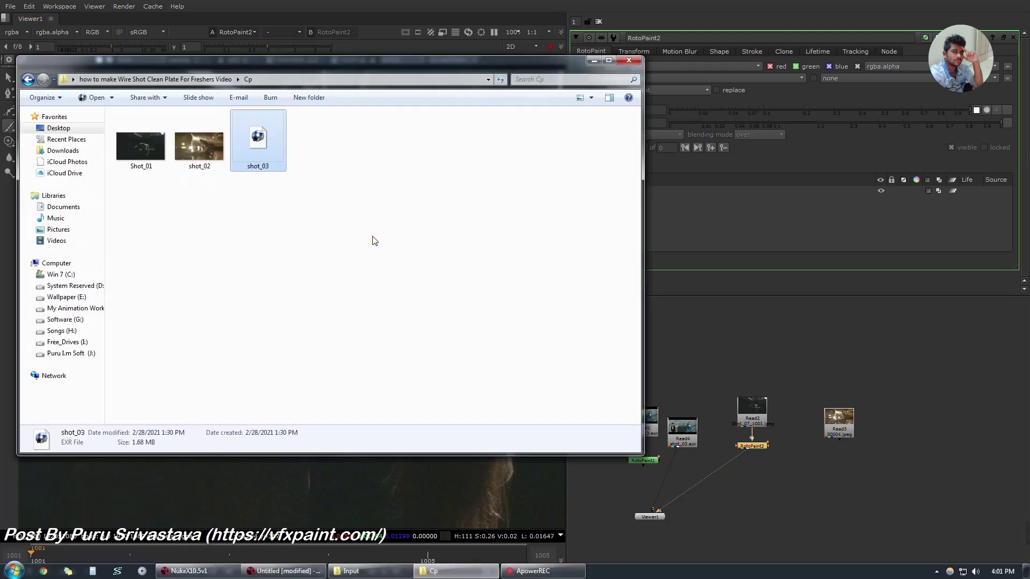
{"action": "left_click_drag", "start_coordinate": [141, 145], "coordinate": [829, 479]}
{"action": "left_click", "coordinate": [829, 479]}
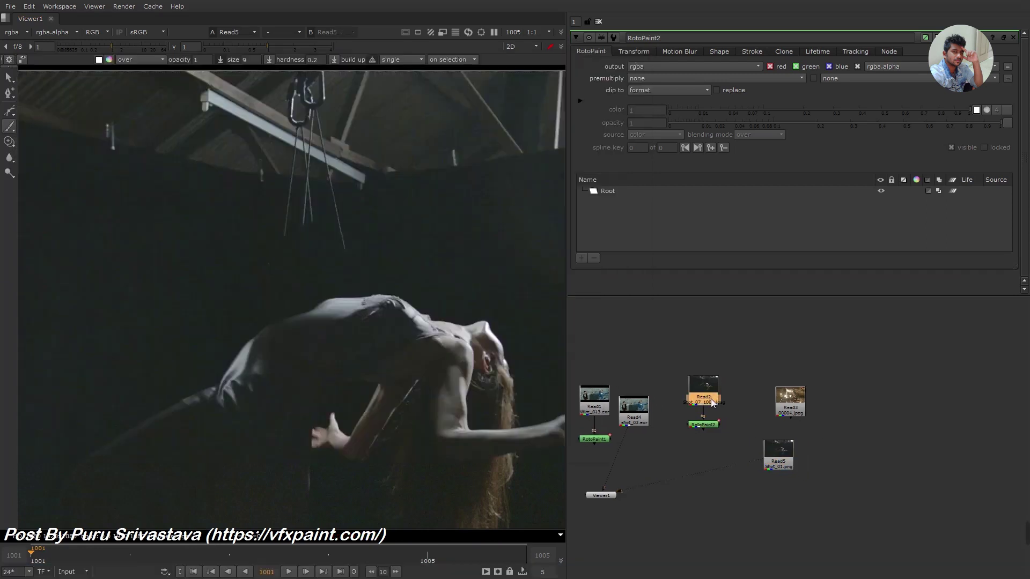
Step: Place Read5 beside Read3 and paint a brush stroke over the wire on the woman's back
{"action": "left_click_drag", "start_coordinate": [790, 402], "coordinate": [858, 372]}
{"action": "left_click_drag", "start_coordinate": [778, 461], "coordinate": [804, 381]}
{"action": "key", "text": "1"}
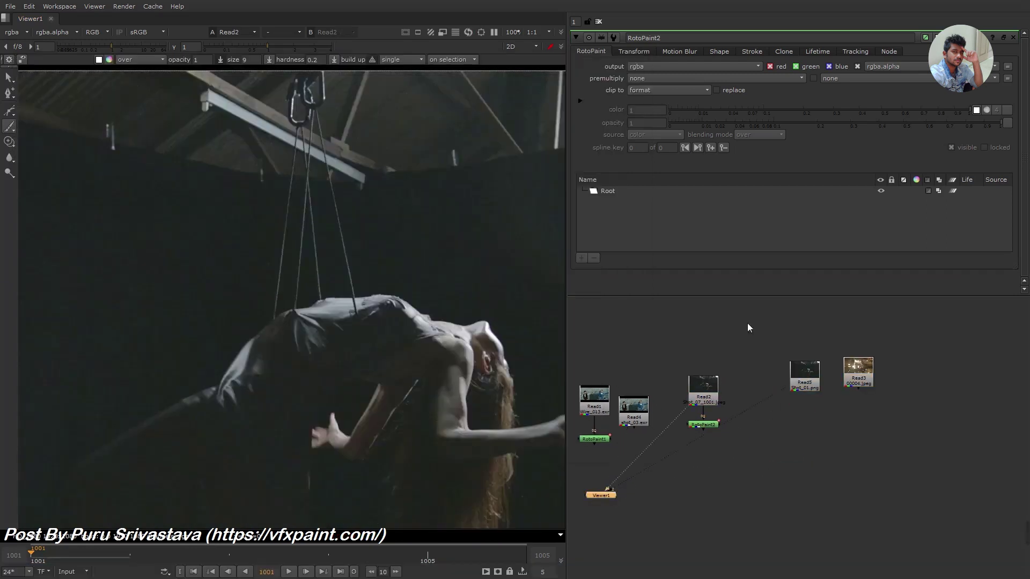
{"action": "scroll", "coordinate": [399, 335], "scroll_direction": "up", "scroll_amount": 1}
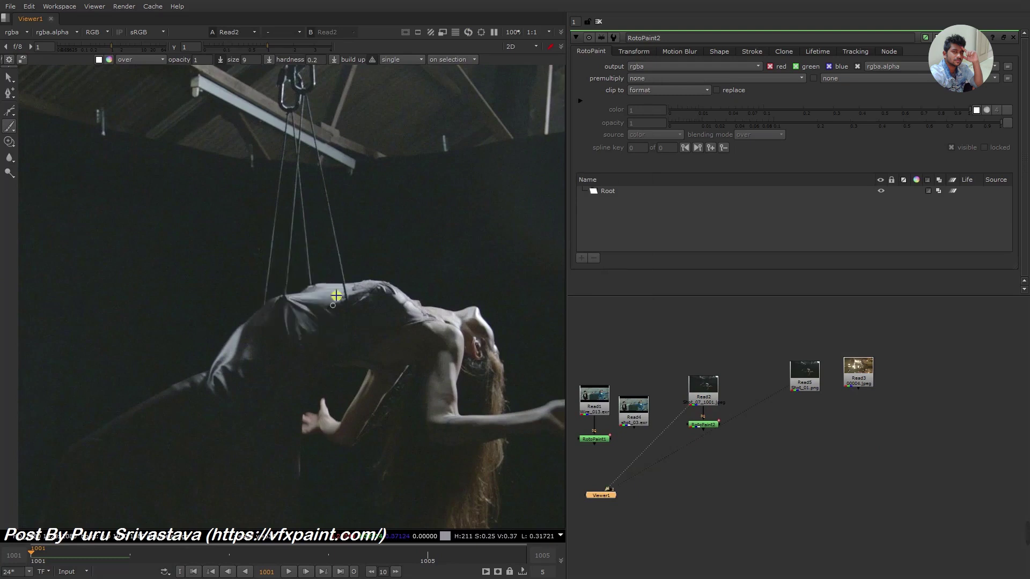
{"action": "left_click_drag", "start_coordinate": [332, 293], "coordinate": [310, 291]}
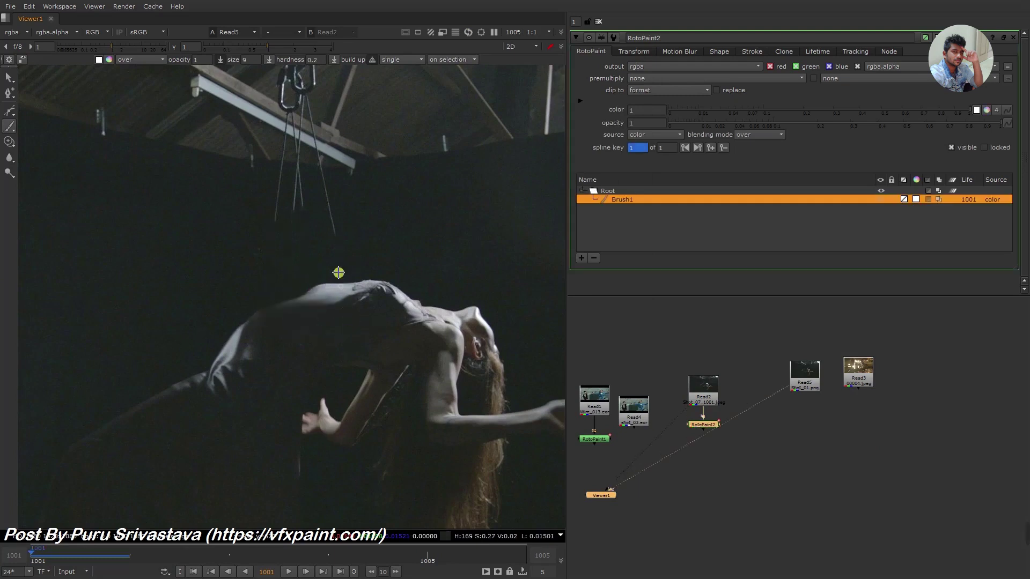
{"action": "scroll", "coordinate": [316, 322], "scroll_direction": "down", "scroll_amount": 1}
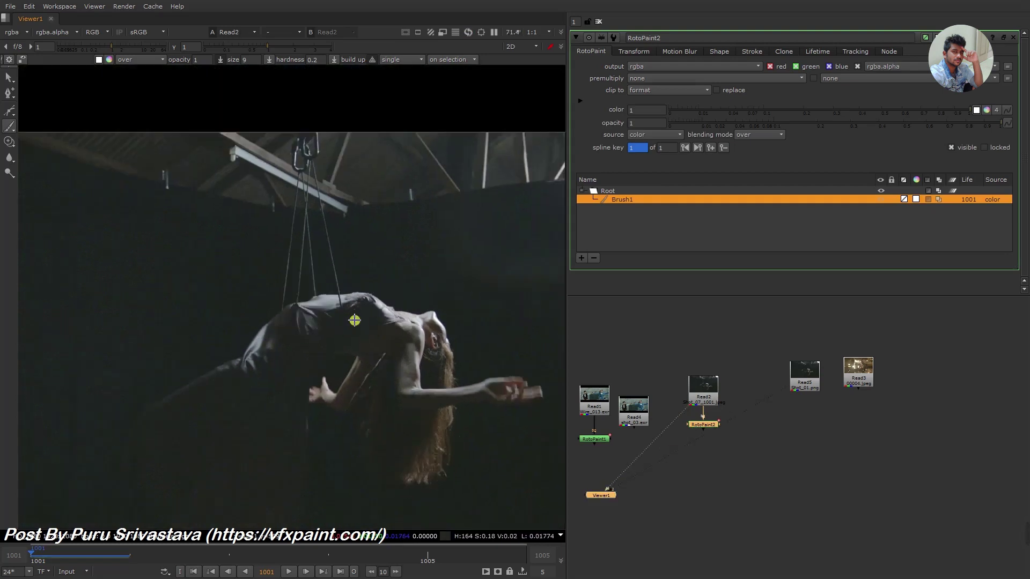
Step: Flip the viewer between inputs 1 and 2 to compare the painted shot with the clean plate
{"action": "key", "text": "2"}
{"action": "key", "text": "1"}
{"action": "key", "text": "2"}
{"action": "key", "text": "1"}
{"action": "key", "text": "2"}
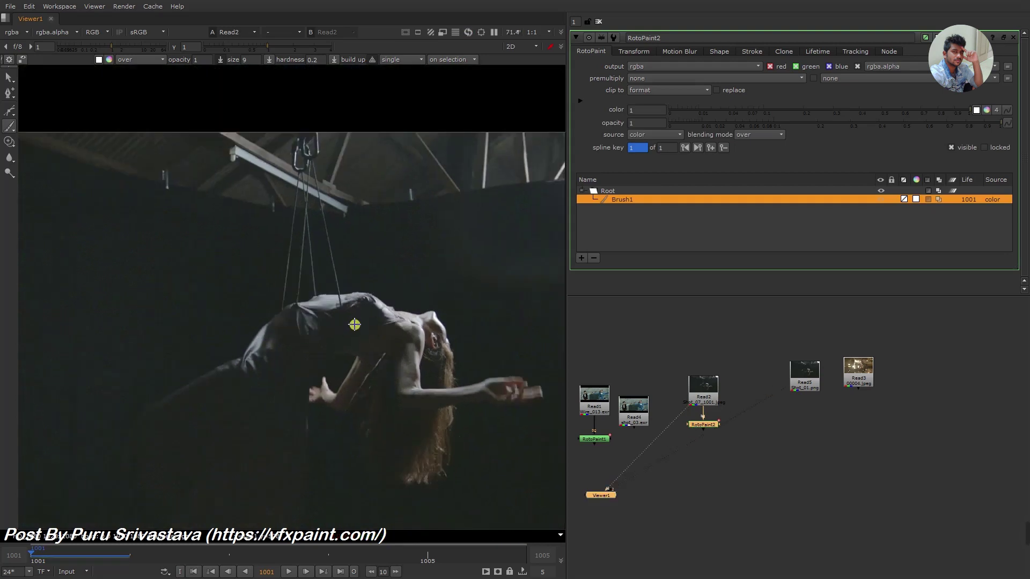
{"action": "key", "text": "1"}
{"action": "key", "text": "2"}
{"action": "scroll", "coordinate": [751, 400], "scroll_direction": "down", "scroll_amount": 2}
Step: Open Read3's 2048x1152 rain street shot in the viewer, select it and jump to frame 1
{"action": "double_click", "coordinate": [817, 386]}
{"action": "key", "text": "1"}
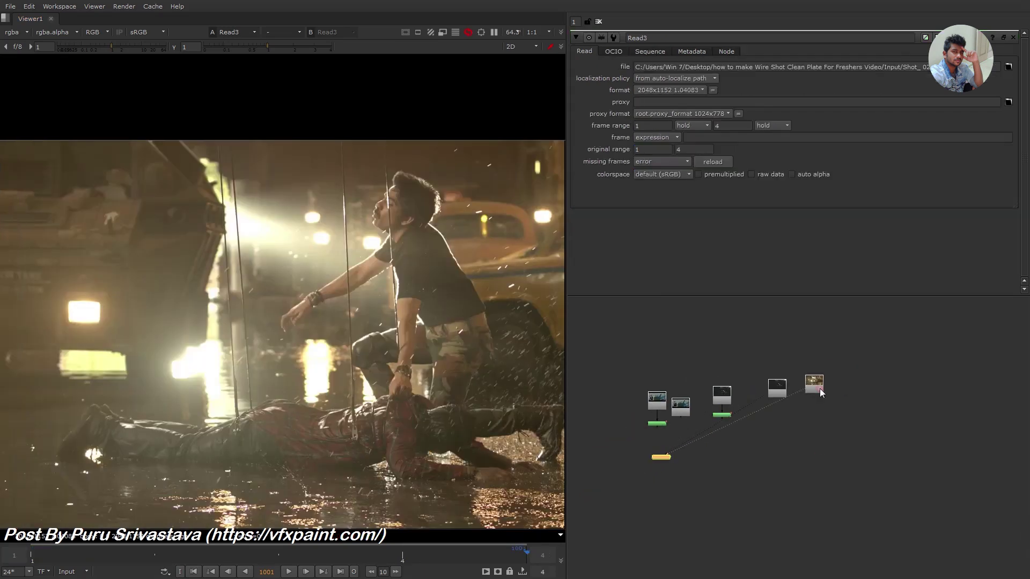
{"action": "left_click", "coordinate": [822, 385]}
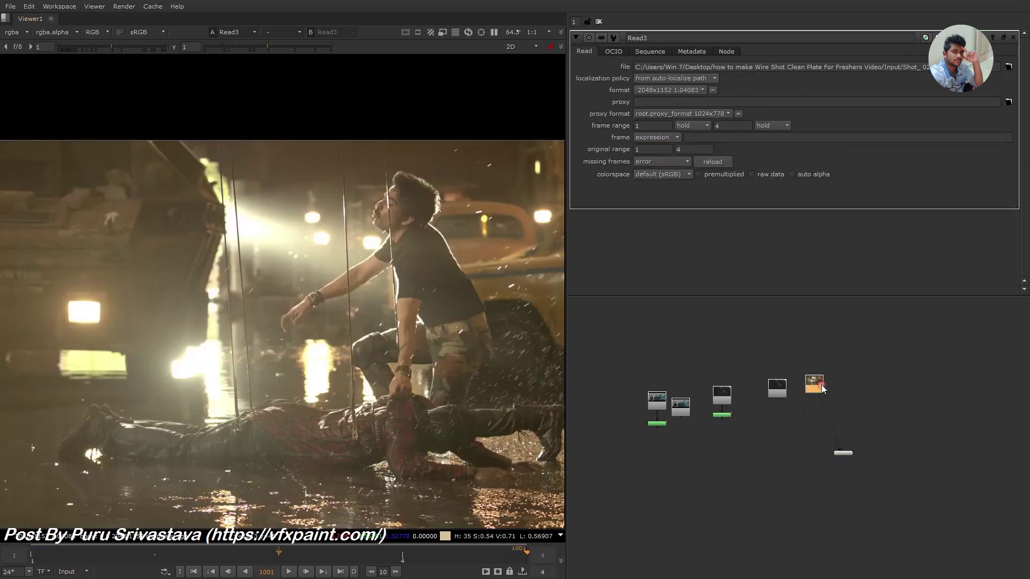
{"action": "left_click", "coordinate": [197, 569]}
{"action": "left_click_drag", "start_coordinate": [83, 337], "coordinate": [79, 305]}
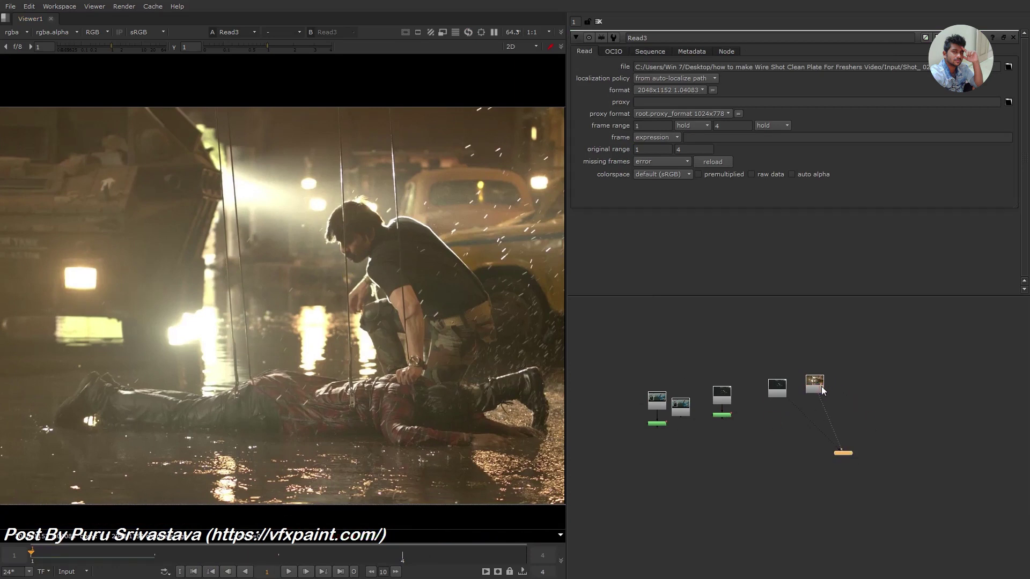
{"action": "scroll", "coordinate": [826, 388], "scroll_direction": "up", "scroll_amount": 2}
Step: Add a RotoPaint3 node under Read3, choose the Brush tool and zoom into the shot
{"action": "key", "text": "p"}
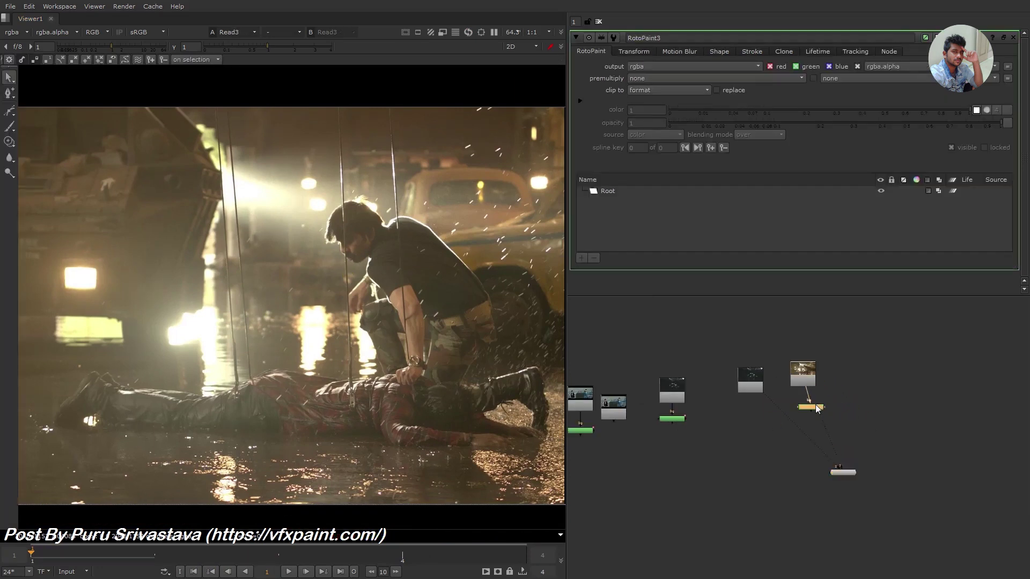
{"action": "left_click", "coordinate": [815, 408]}
{"action": "left_click", "coordinate": [9, 128]}
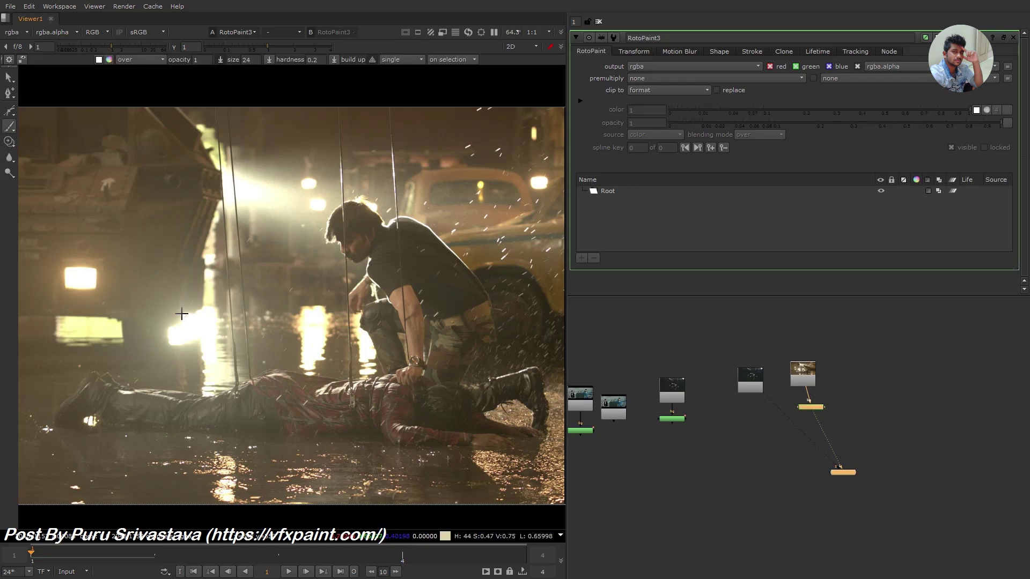
{"action": "scroll", "coordinate": [283, 343], "scroll_direction": "up", "scroll_amount": 2}
{"action": "scroll", "coordinate": [327, 406], "scroll_direction": "up", "scroll_amount": 3}
{"action": "scroll", "coordinate": [317, 411], "scroll_direction": "up", "scroll_amount": 3}
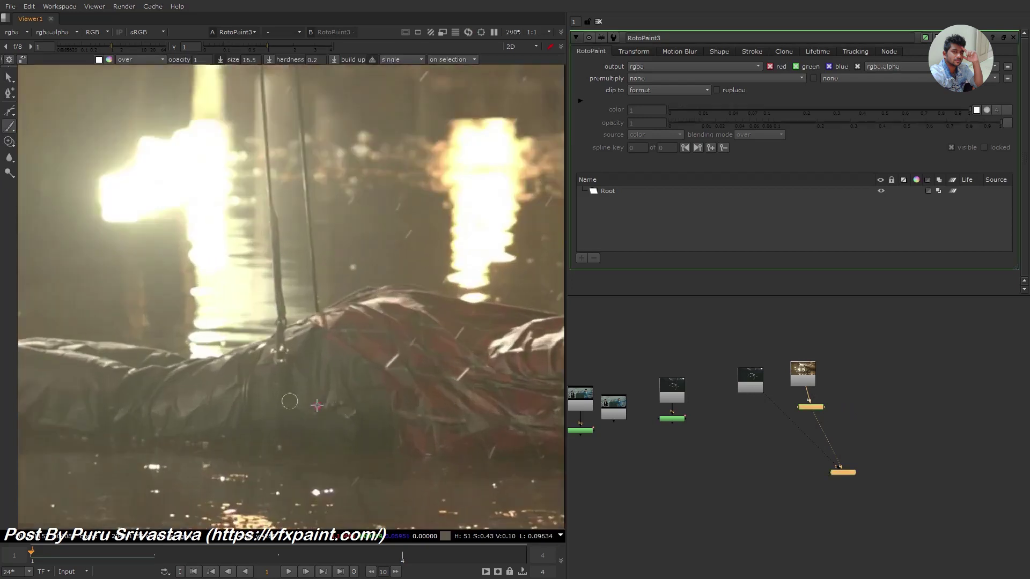
{"action": "scroll", "coordinate": [287, 416], "scroll_direction": "up", "scroll_amount": 2}
Step: Try a vertical stroke along the hanging wire, undo it, and pan toward the body attachment
{"action": "left_click_drag", "start_coordinate": [292, 390], "coordinate": [293, 299]}
{"action": "key", "text": "ctrl+z"}
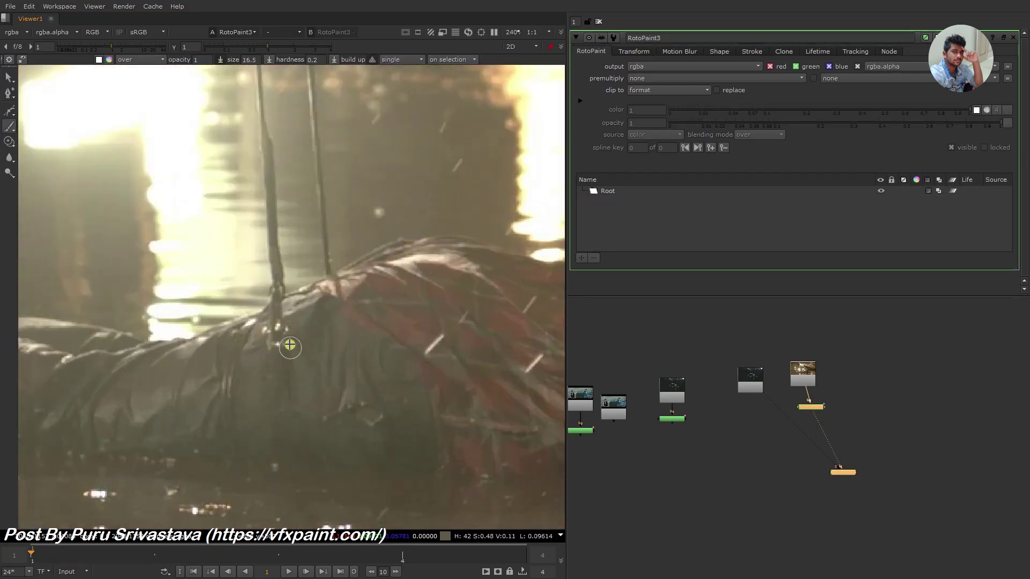
{"action": "left_click_drag", "start_coordinate": [333, 338], "coordinate": [305, 314]}
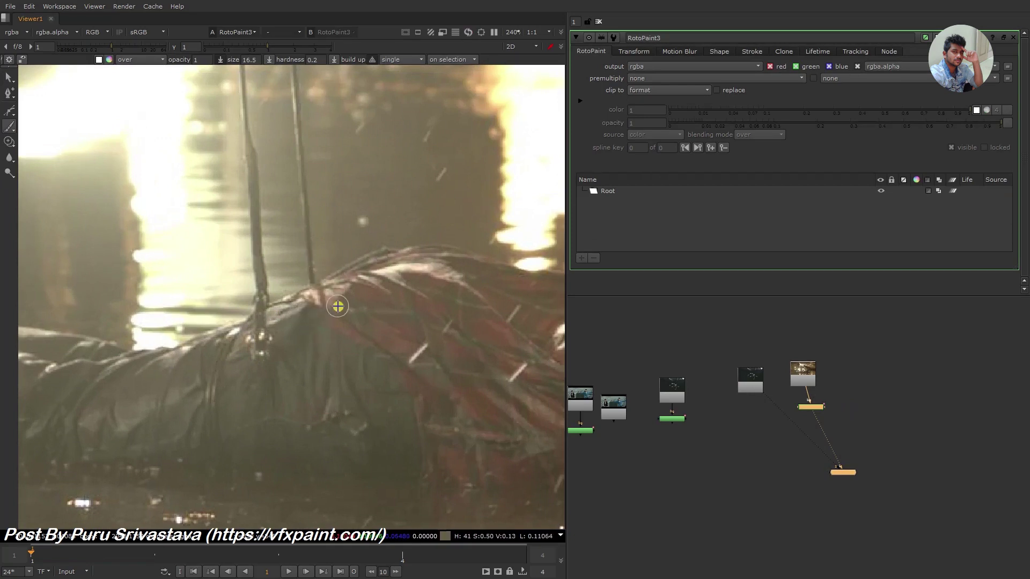
{"action": "scroll", "coordinate": [272, 334], "scroll_direction": "down", "scroll_amount": 2}
{"action": "scroll", "coordinate": [186, 322], "scroll_direction": "down", "scroll_amount": 1}
{"action": "scroll", "coordinate": [344, 349], "scroll_direction": "down", "scroll_amount": 1}
{"action": "scroll", "coordinate": [335, 338], "scroll_direction": "up", "scroll_amount": 1}
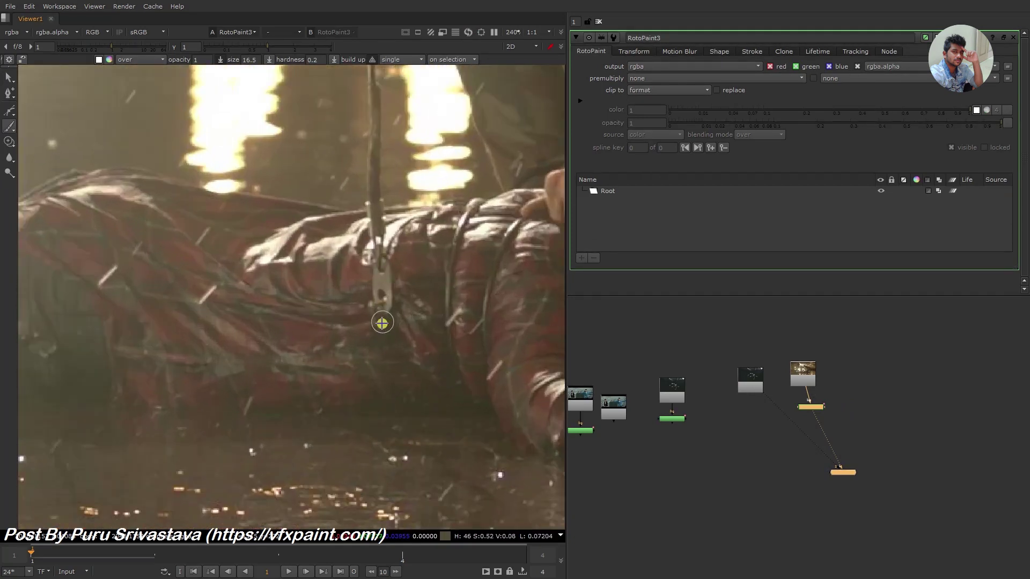
{"action": "scroll", "coordinate": [327, 326], "scroll_direction": "down", "scroll_amount": 1}
Step: Paint and undo trial strokes across the body beside the clip, then zoom onto the wire clip
{"action": "left_click_drag", "start_coordinate": [270, 320], "coordinate": [330, 327]}
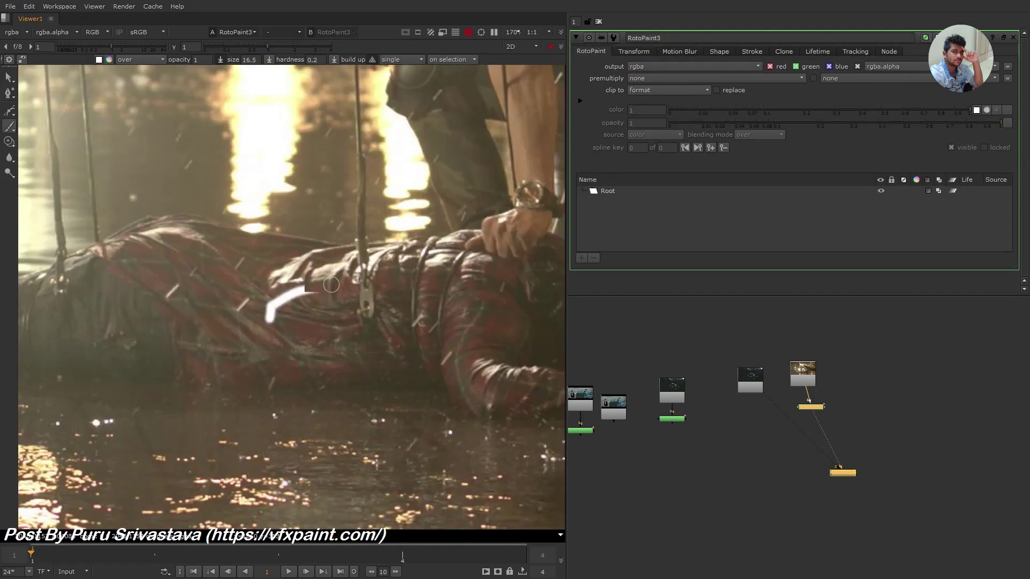
{"action": "key", "text": "ctrl+z"}
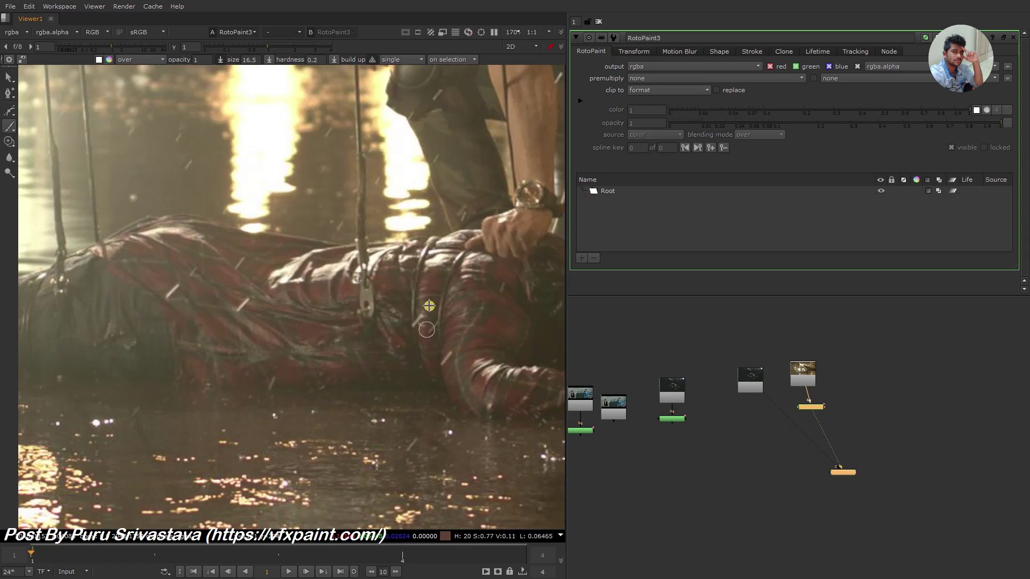
{"action": "mouse_move", "coordinate": [432, 243]}
{"action": "left_mouse_down"}
{"action": "mouse_move", "coordinate": [419, 382]}
{"action": "mouse_move", "coordinate": [479, 234]}
{"action": "left_mouse_up"}
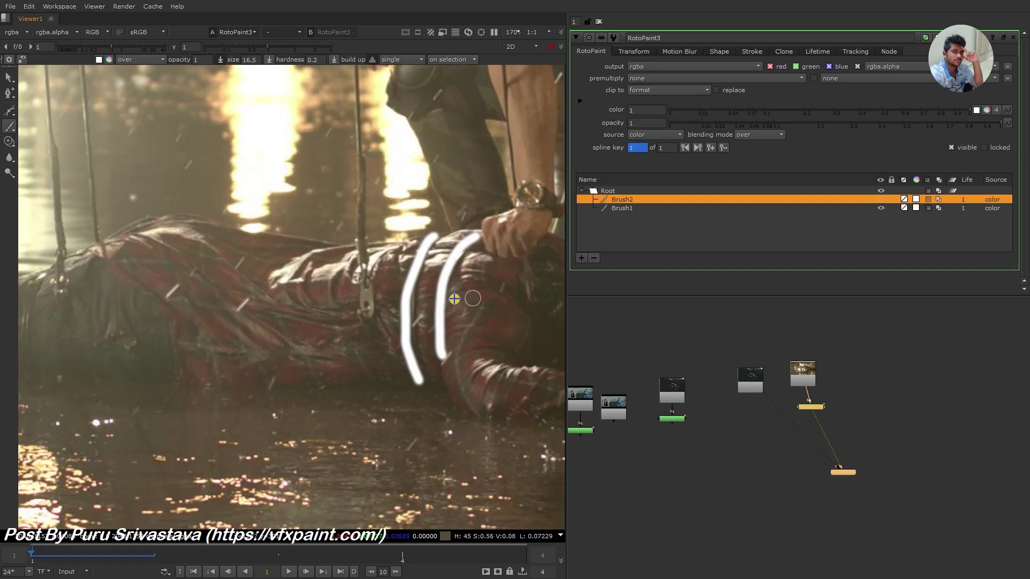
{"action": "key", "text": "ctrl+z"}
{"action": "key", "text": "ctrl+z"}
{"action": "scroll", "coordinate": [461, 384], "scroll_direction": "down", "scroll_amount": 2}
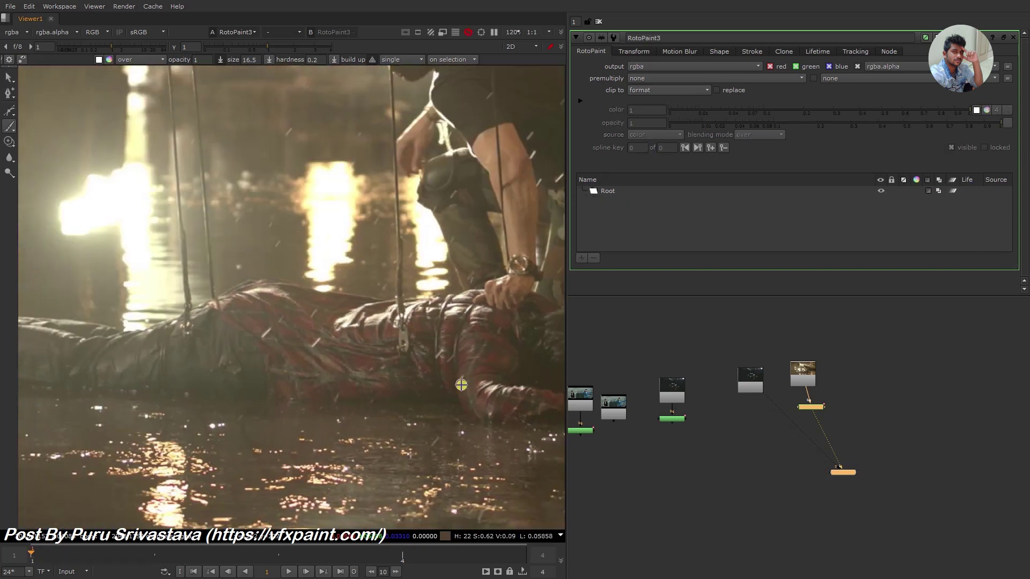
{"action": "scroll", "coordinate": [439, 372], "scroll_direction": "down", "scroll_amount": 2}
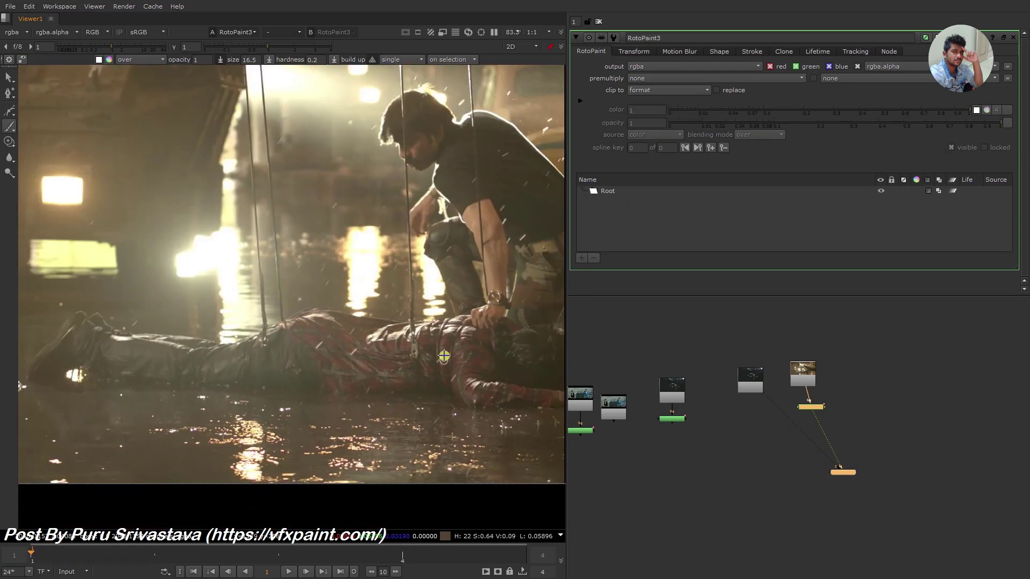
{"action": "scroll", "coordinate": [436, 362], "scroll_direction": "up", "scroll_amount": 2}
{"action": "scroll", "coordinate": [436, 362], "scroll_direction": "up", "scroll_amount": 2}
{"action": "scroll", "coordinate": [436, 362], "scroll_direction": "up", "scroll_amount": 2}
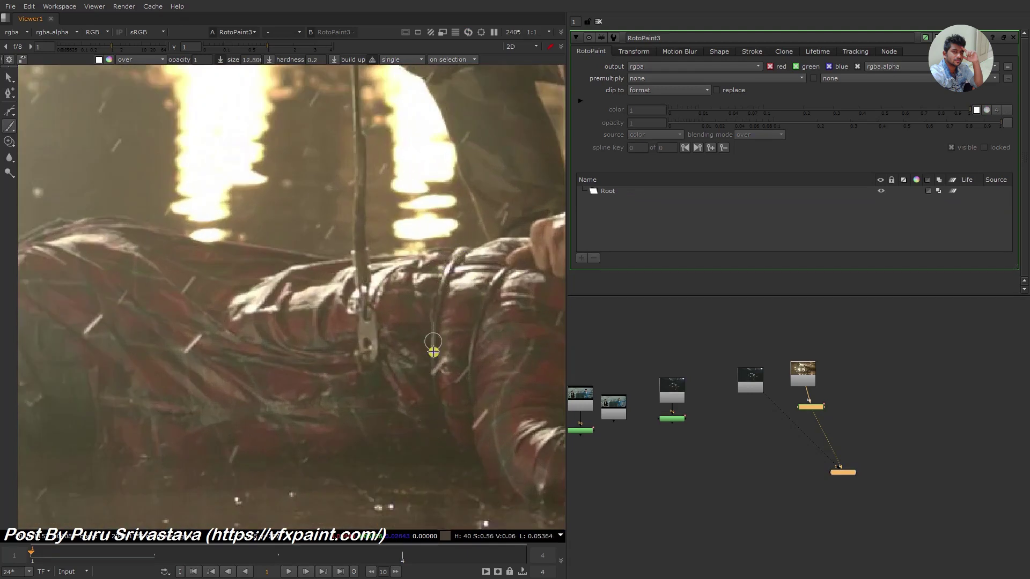
{"action": "scroll", "coordinate": [454, 286], "scroll_direction": "down", "scroll_amount": 1}
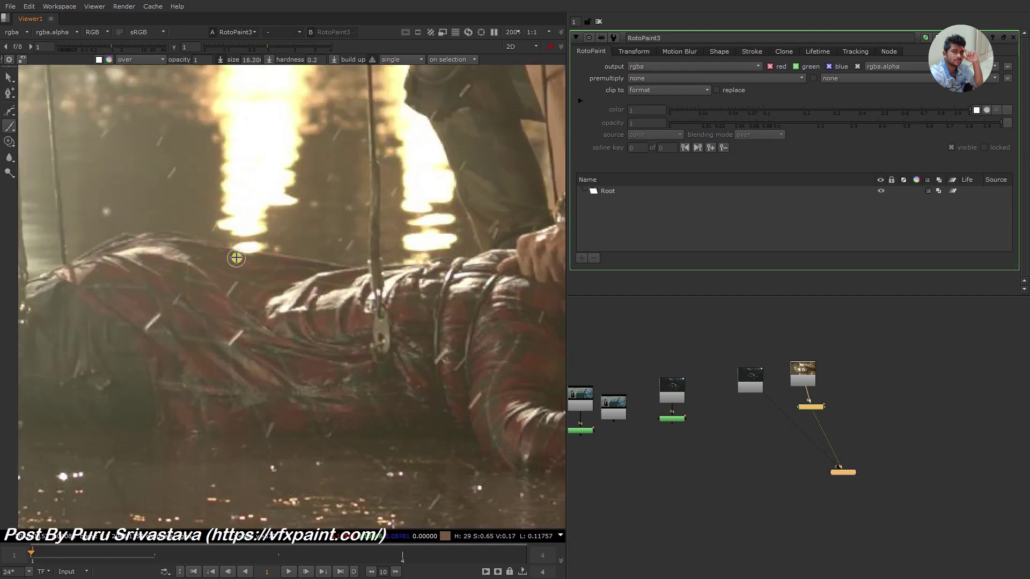
Step: Try several test marks around the wire clip and sleeve, undoing each one
{"action": "left_click_drag", "start_coordinate": [236, 258], "coordinate": [232, 257]}
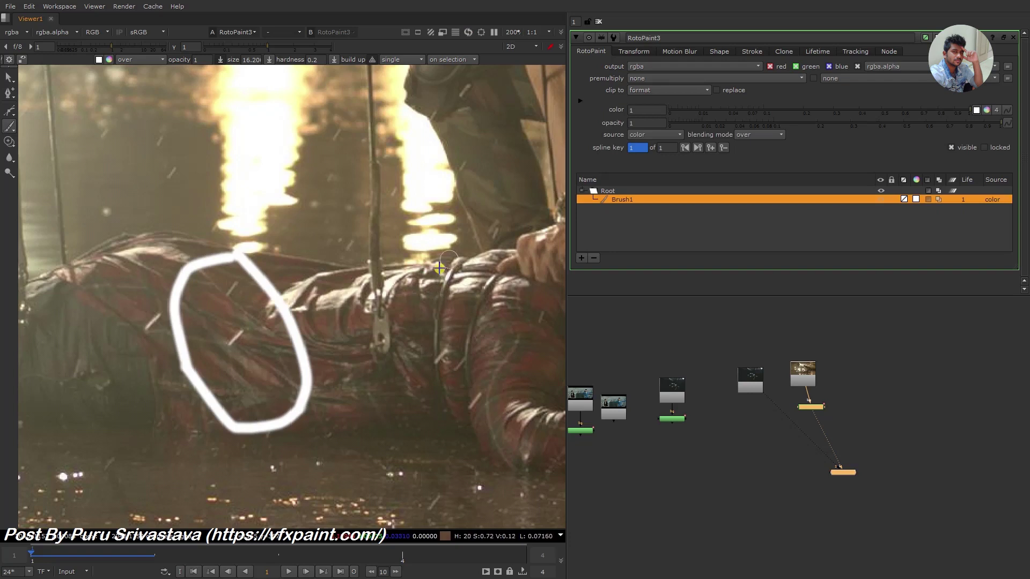
{"action": "key", "text": "ctrl+z"}
{"action": "scroll", "coordinate": [447, 329], "scroll_direction": "down", "scroll_amount": 2}
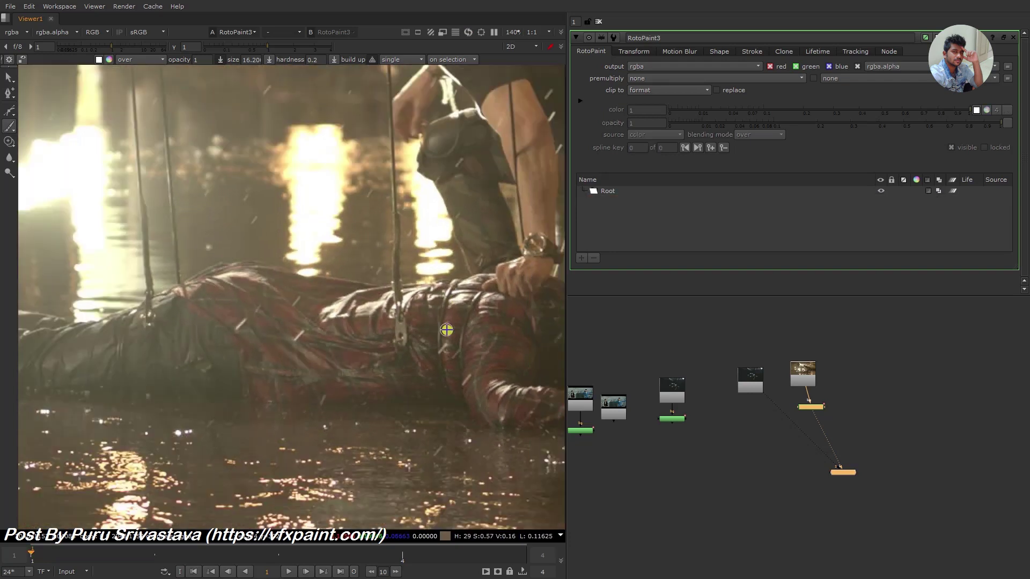
{"action": "scroll", "coordinate": [446, 330], "scroll_direction": "up", "scroll_amount": 1}
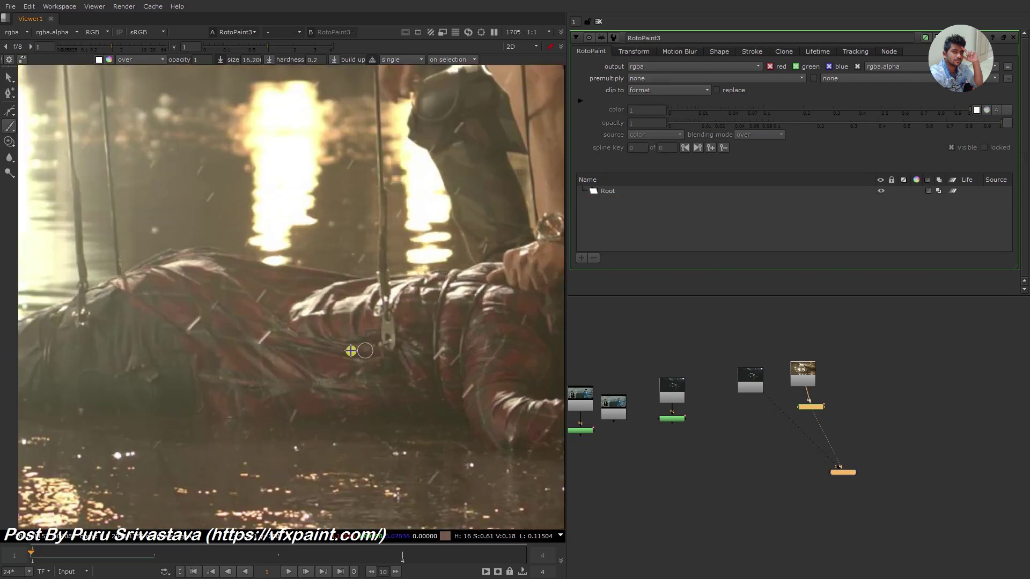
{"action": "left_click_drag", "start_coordinate": [299, 340], "coordinate": [413, 334]}
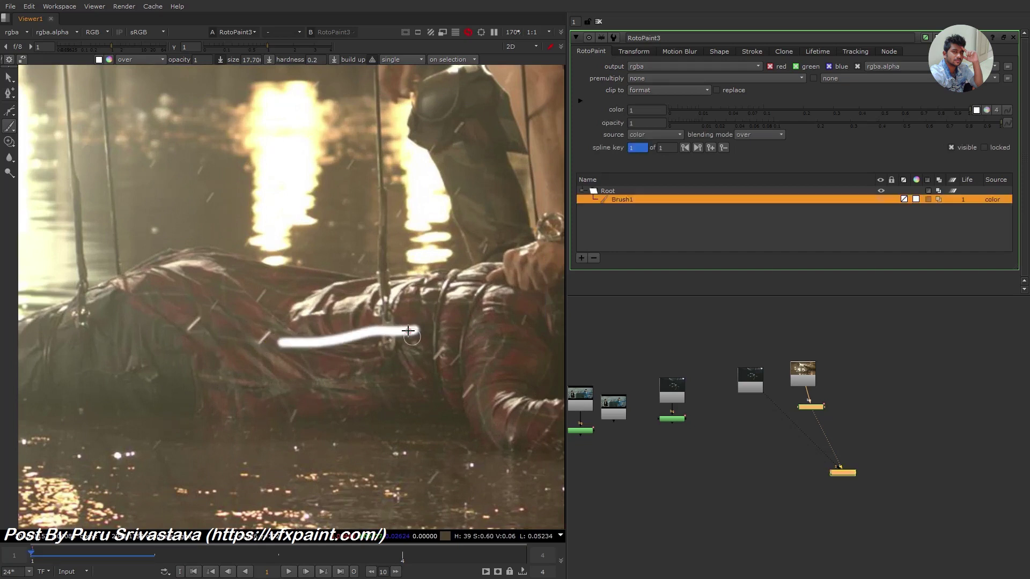
{"action": "key", "text": "ctrl+z"}
{"action": "mouse_move", "coordinate": [332, 361]}
{"action": "left_mouse_down"}
{"action": "mouse_move", "coordinate": [377, 361]}
{"action": "mouse_move", "coordinate": [342, 349]}
{"action": "left_mouse_up"}
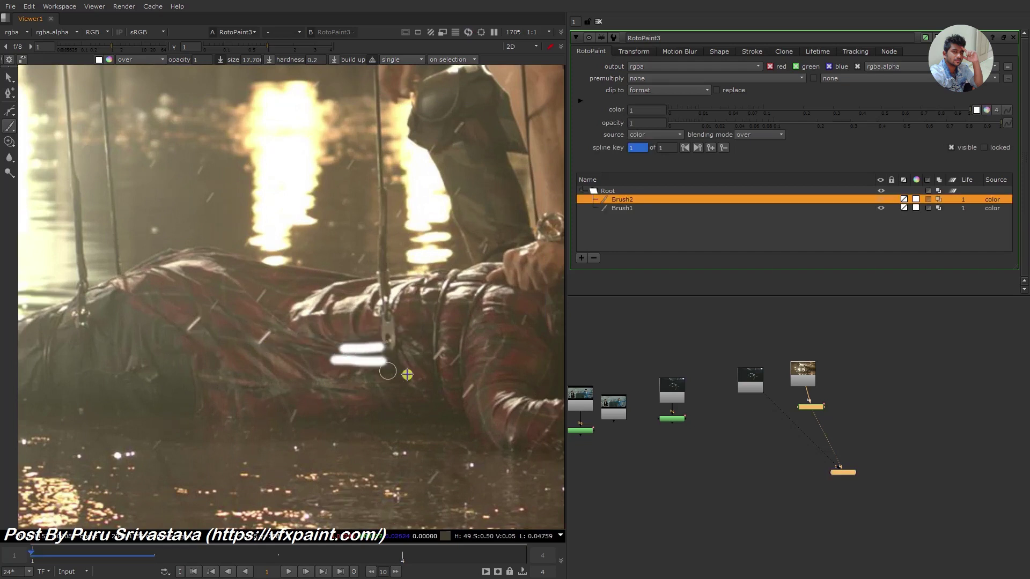
{"action": "mouse_move", "coordinate": [408, 357]}
{"action": "left_mouse_down"}
{"action": "mouse_move", "coordinate": [417, 378]}
{"action": "mouse_move", "coordinate": [420, 350]}
{"action": "mouse_move", "coordinate": [357, 373]}
{"action": "left_mouse_up"}
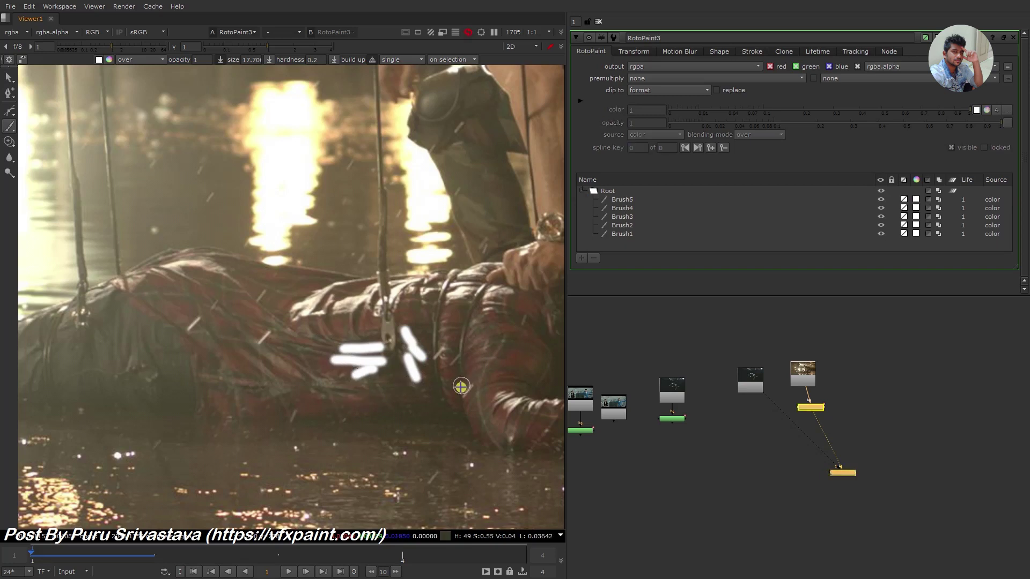
{"action": "key", "text": "ctrl+z"}
{"action": "key", "text": "ctrl+z"}
{"action": "key", "text": "ctrl+z"}
{"action": "key", "text": "ctrl+z"}
{"action": "key", "text": "ctrl+z"}
{"action": "key", "text": "ctrl+z"}
{"action": "left_click_drag", "start_coordinate": [363, 379], "coordinate": [390, 360]}
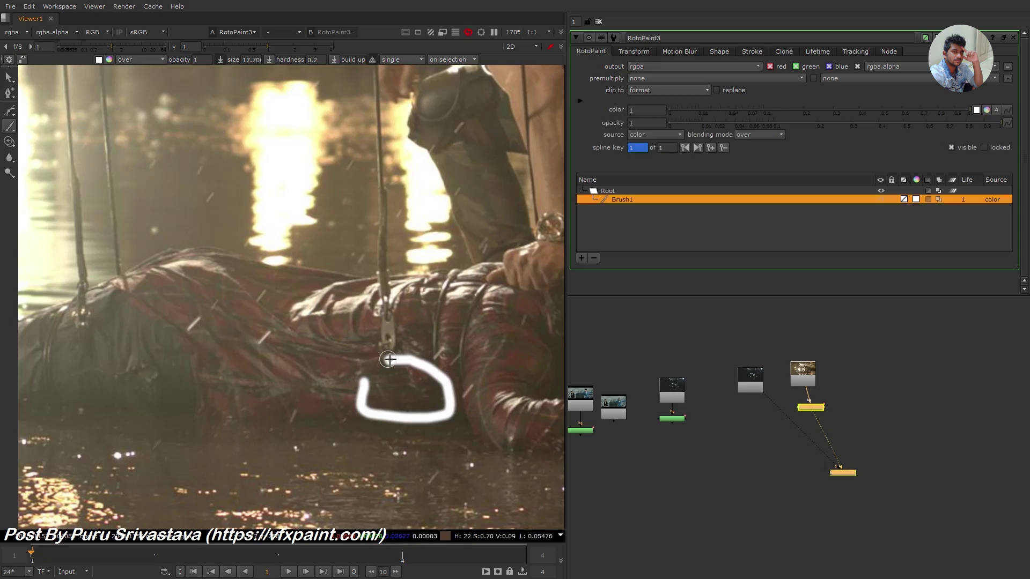
{"action": "key", "text": "ctrl+z"}
Step: Mark the clip near the zipper and the left wire's attachment point
{"action": "scroll", "coordinate": [390, 299], "scroll_direction": "up", "scroll_amount": 1}
{"action": "scroll", "coordinate": [389, 299], "scroll_direction": "up", "scroll_amount": 2}
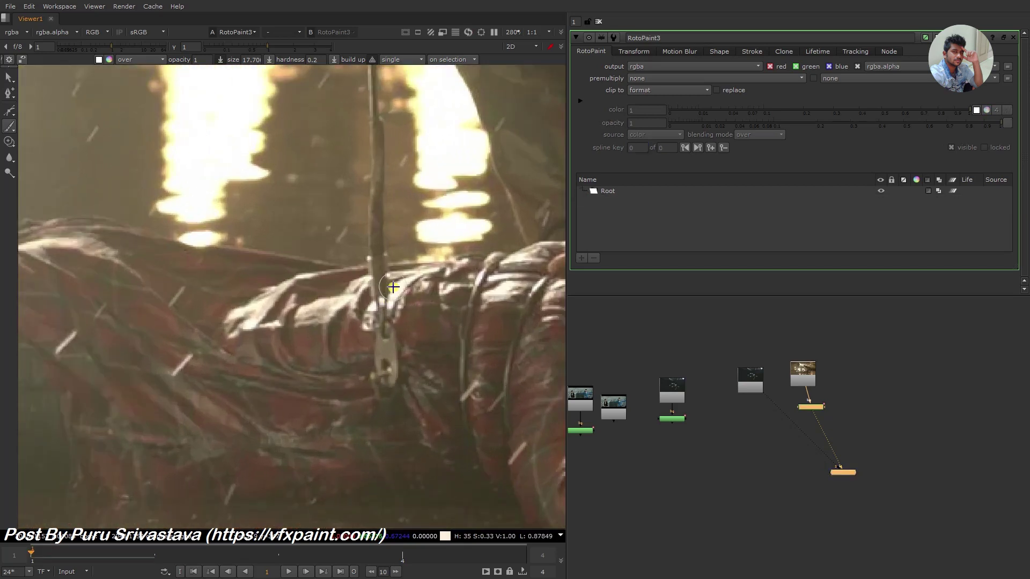
{"action": "mouse_move", "coordinate": [398, 267]}
{"action": "left_mouse_down"}
{"action": "mouse_move", "coordinate": [368, 266]}
{"action": "mouse_move", "coordinate": [370, 322]}
{"action": "mouse_move", "coordinate": [406, 329]}
{"action": "left_mouse_up"}
{"action": "scroll", "coordinate": [413, 365], "scroll_direction": "down", "scroll_amount": 2}
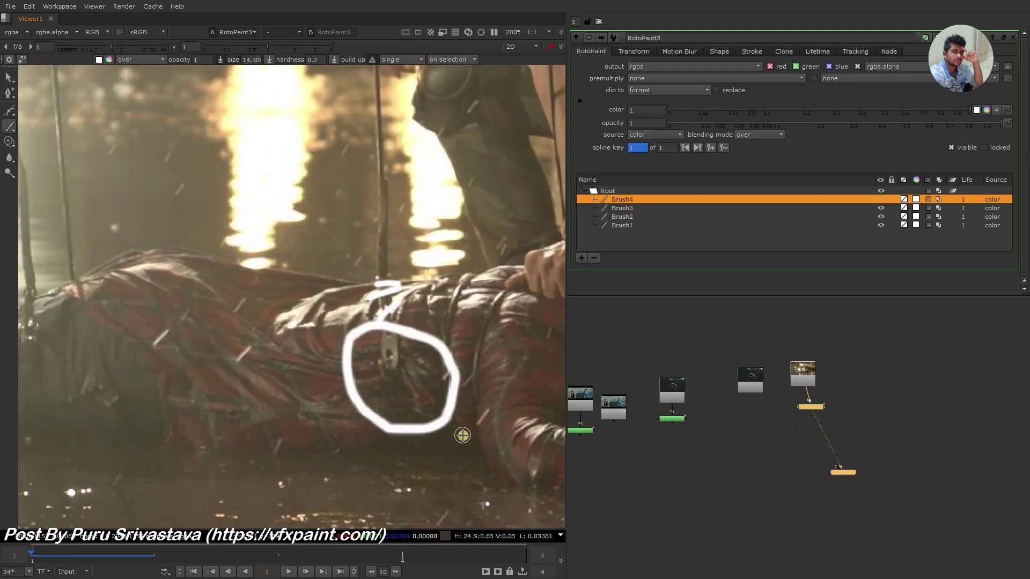
{"action": "mouse_move", "coordinate": [463, 435]}
{"action": "left_mouse_down"}
{"action": "mouse_move", "coordinate": [469, 276]}
{"action": "mouse_move", "coordinate": [479, 416]}
{"action": "left_mouse_up"}
{"action": "scroll", "coordinate": [479, 416], "scroll_direction": "down", "scroll_amount": 2}
{"action": "scroll", "coordinate": [292, 379], "scroll_direction": "up", "scroll_amount": 4}
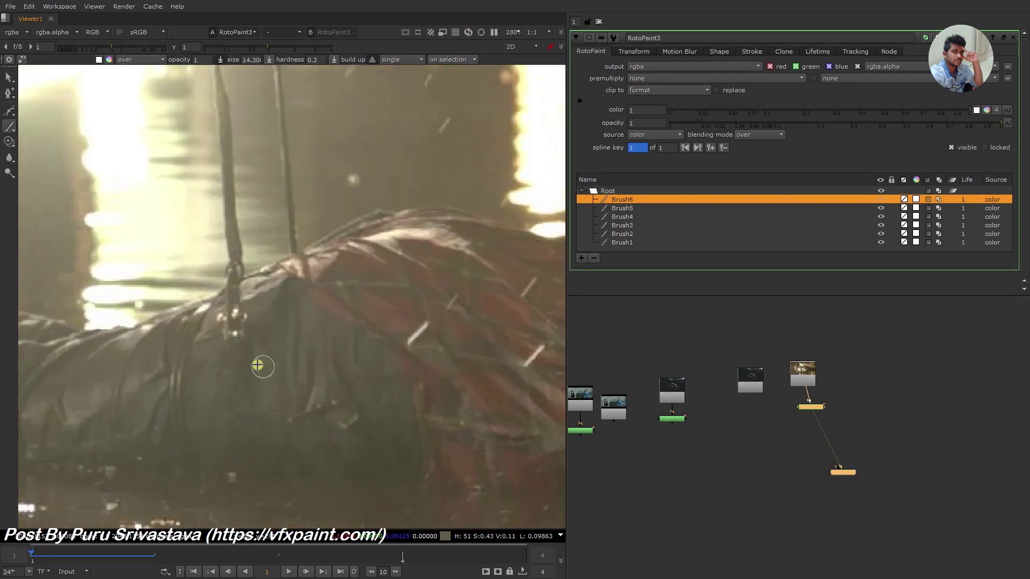
{"action": "mouse_move", "coordinate": [246, 402]}
{"action": "left_mouse_down"}
{"action": "mouse_move", "coordinate": [239, 344]}
{"action": "mouse_move", "coordinate": [279, 360]}
{"action": "mouse_move", "coordinate": [228, 377]}
{"action": "left_mouse_up"}
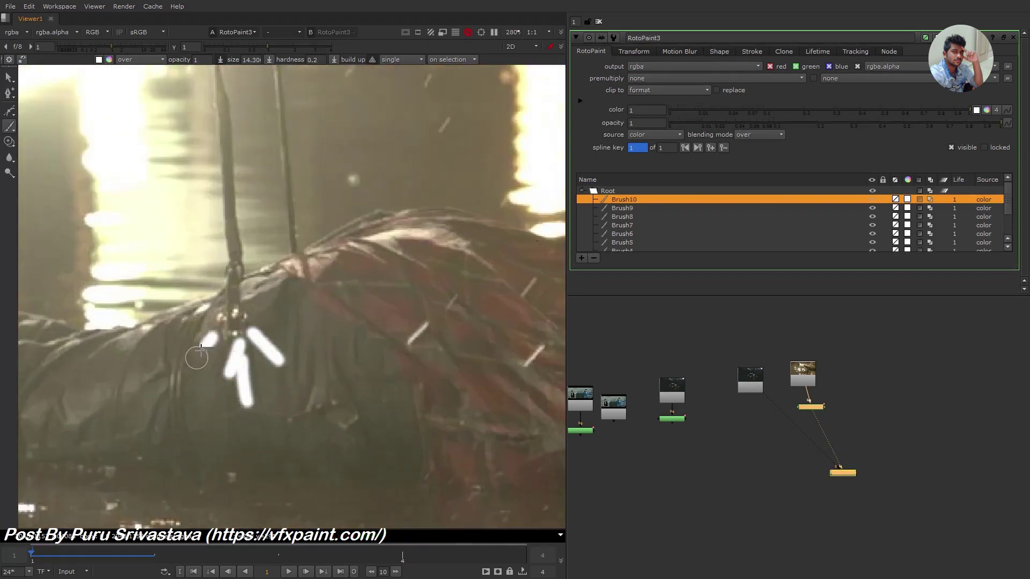
{"action": "left_click_drag", "start_coordinate": [217, 340], "coordinate": [194, 366]}
Step: Undo the remaining marks and drag a clip from the Cp folder into the graph as Read6
{"action": "scroll", "coordinate": [258, 361], "scroll_direction": "down", "scroll_amount": 3}
{"action": "scroll", "coordinate": [225, 349], "scroll_direction": "down", "scroll_amount": 3}
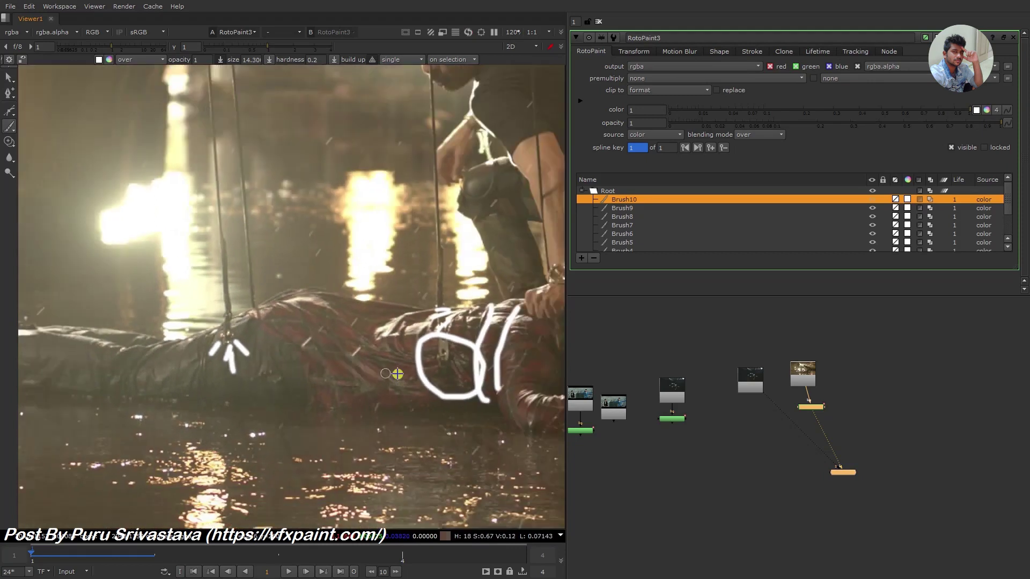
{"action": "key", "text": "ctrl+z"}
{"action": "key", "text": "ctrl+z"}
{"action": "key", "text": "ctrl+z"}
{"action": "key", "text": "ctrl+z"}
{"action": "key", "text": "ctrl+z"}
{"action": "key", "text": "ctrl+z"}
{"action": "key", "text": "ctrl+z"}
{"action": "key", "text": "ctrl+z"}
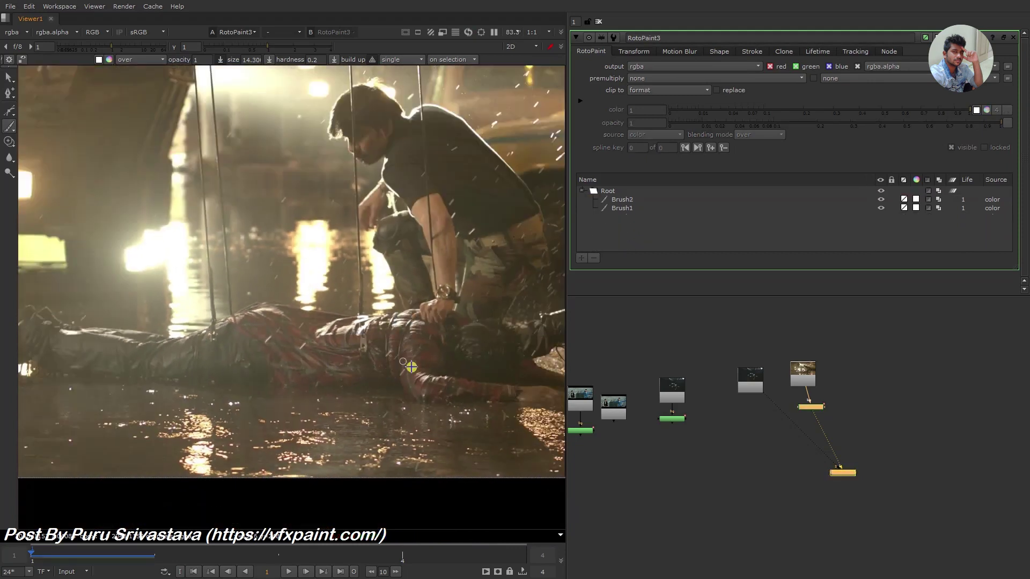
{"action": "key", "text": "ctrl+z"}
{"action": "key", "text": "ctrl+z"}
{"action": "key", "text": "super"}
{"action": "left_click", "coordinate": [478, 576]}
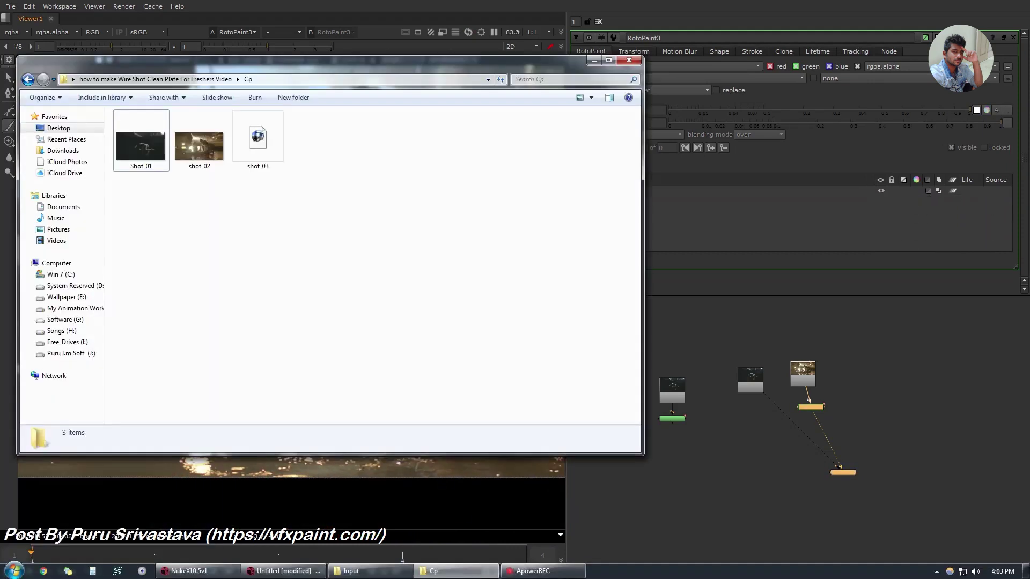
{"action": "left_click_drag", "start_coordinate": [199, 141], "coordinate": [884, 390]}
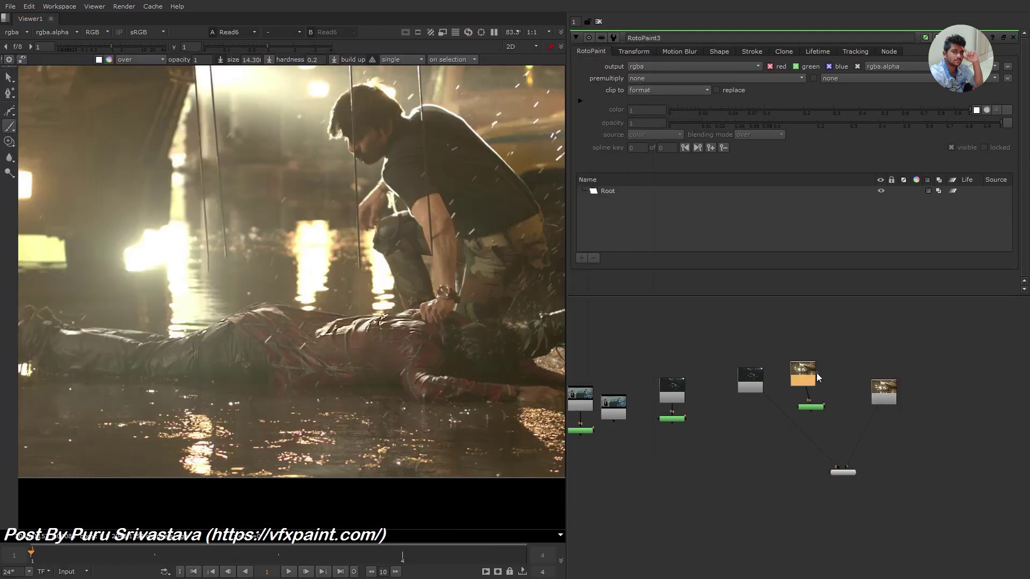
{"action": "key", "text": "1"}
{"action": "scroll", "coordinate": [333, 371], "scroll_direction": "up", "scroll_amount": 1}
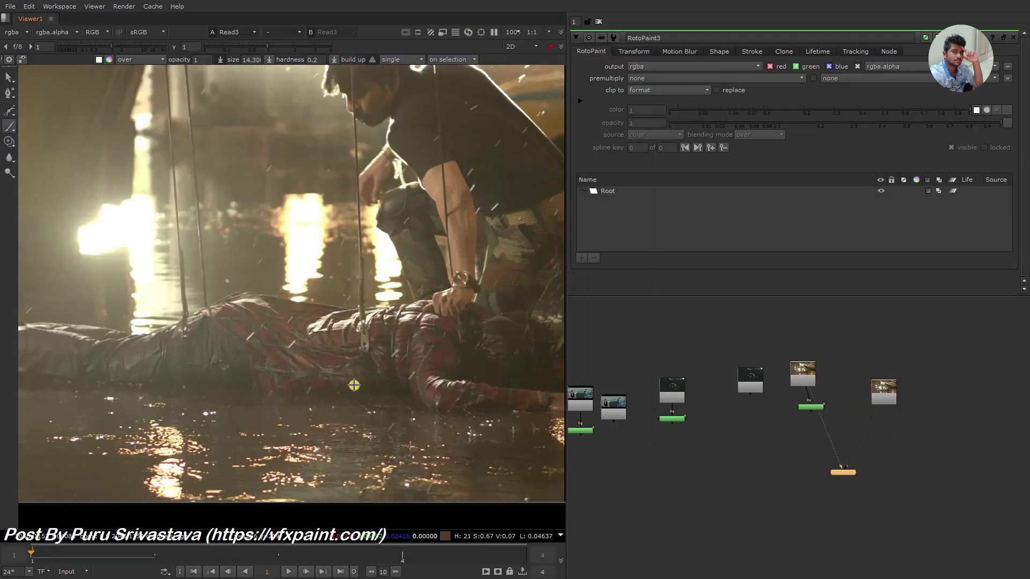
{"action": "scroll", "coordinate": [354, 382], "scroll_direction": "up", "scroll_amount": 2}
{"action": "key", "text": "2"}
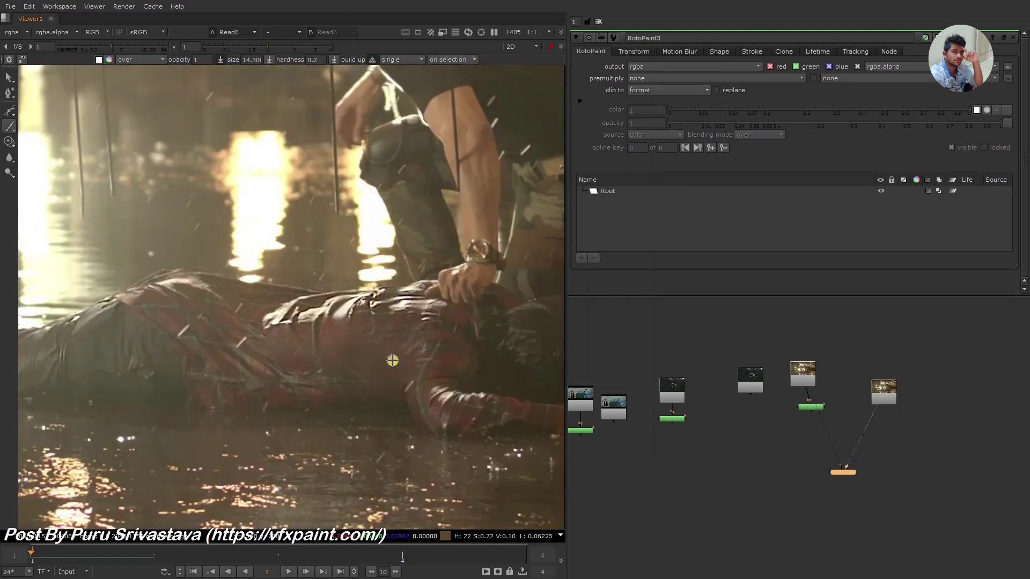
{"action": "scroll", "coordinate": [392, 360], "scroll_direction": "down", "scroll_amount": 2}
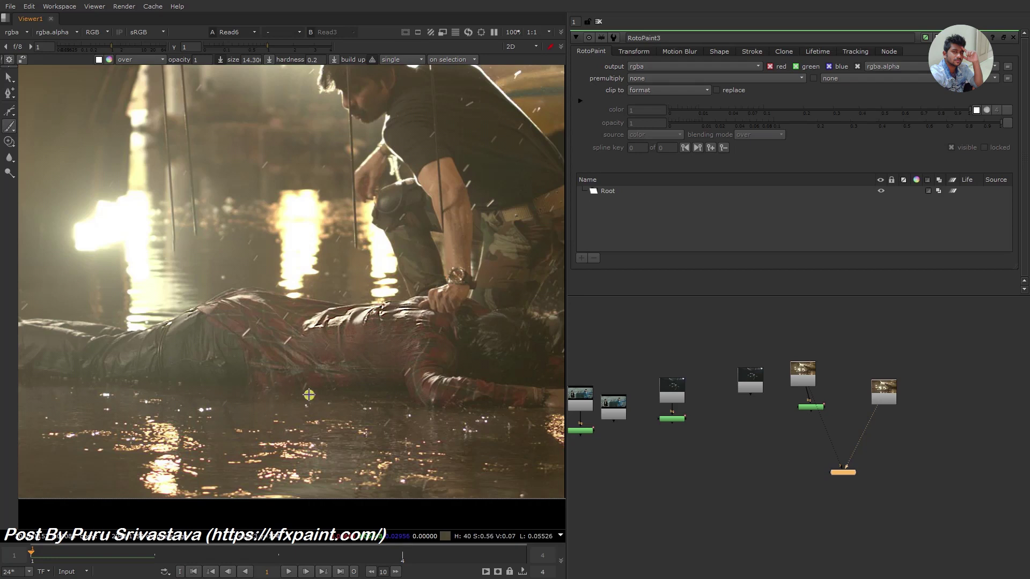
{"action": "scroll", "coordinate": [309, 395], "scroll_direction": "down", "scroll_amount": 1}
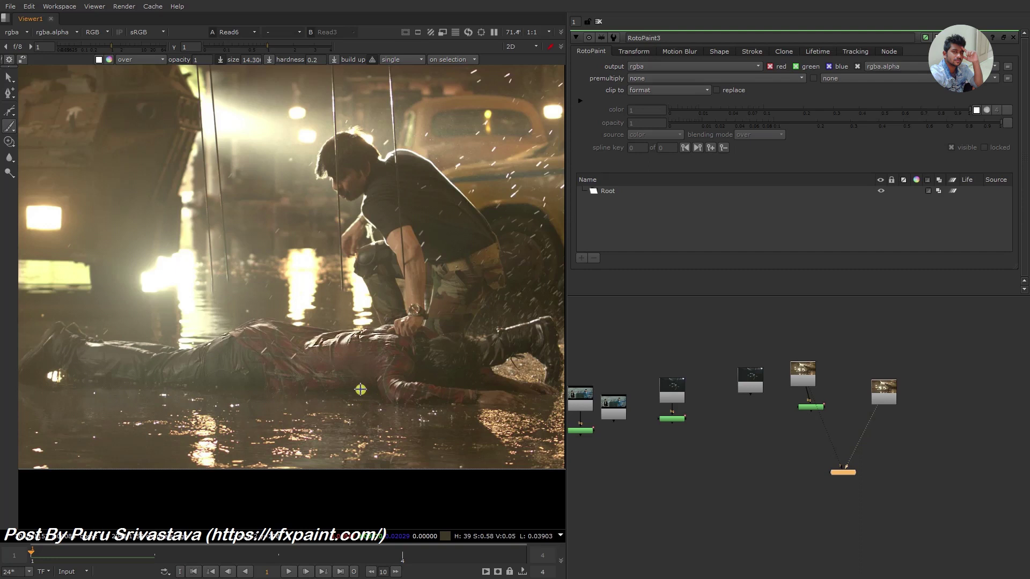
Step: View the Read1, Read4 and Read5 shots in turn, ending back on Read1's Wire_010 shot
{"action": "left_click", "coordinate": [667, 413]}
{"action": "key", "text": "1"}
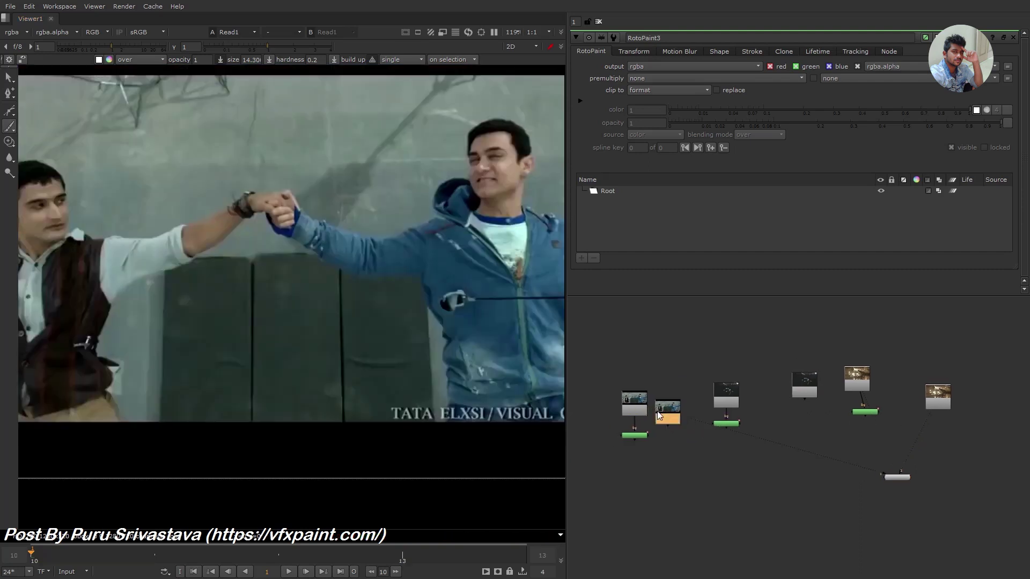
{"action": "scroll", "coordinate": [418, 352], "scroll_direction": "down", "scroll_amount": 2}
{"action": "scroll", "coordinate": [322, 307], "scroll_direction": "up", "scroll_amount": 1}
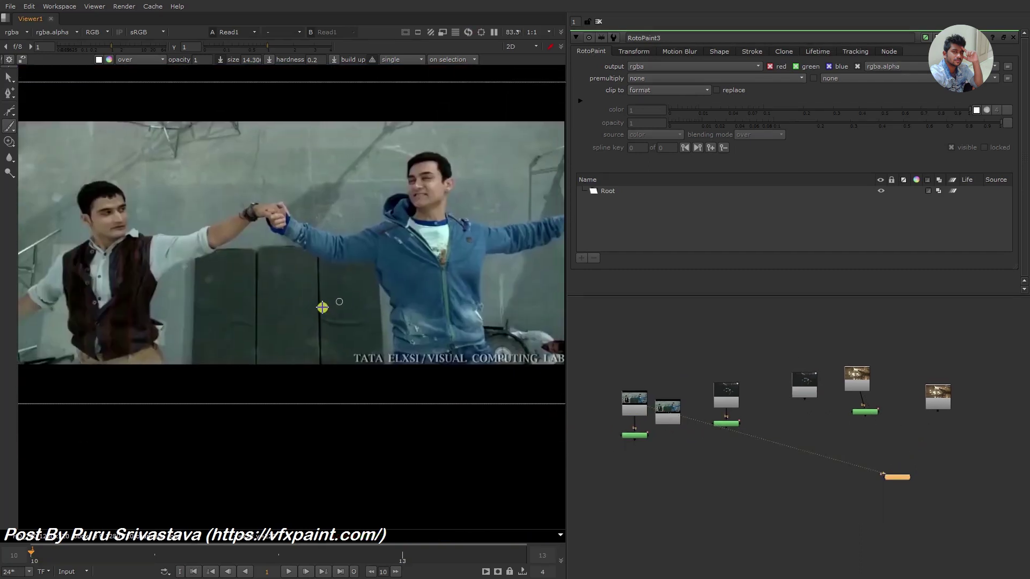
{"action": "key", "text": "4"}
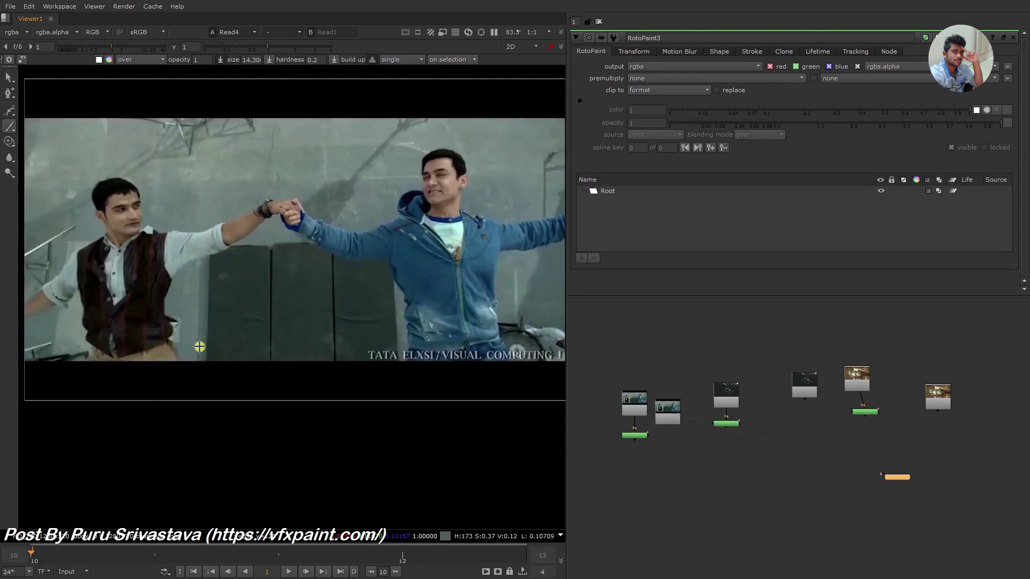
{"action": "left_click_drag", "start_coordinate": [343, 346], "coordinate": [246, 349]}
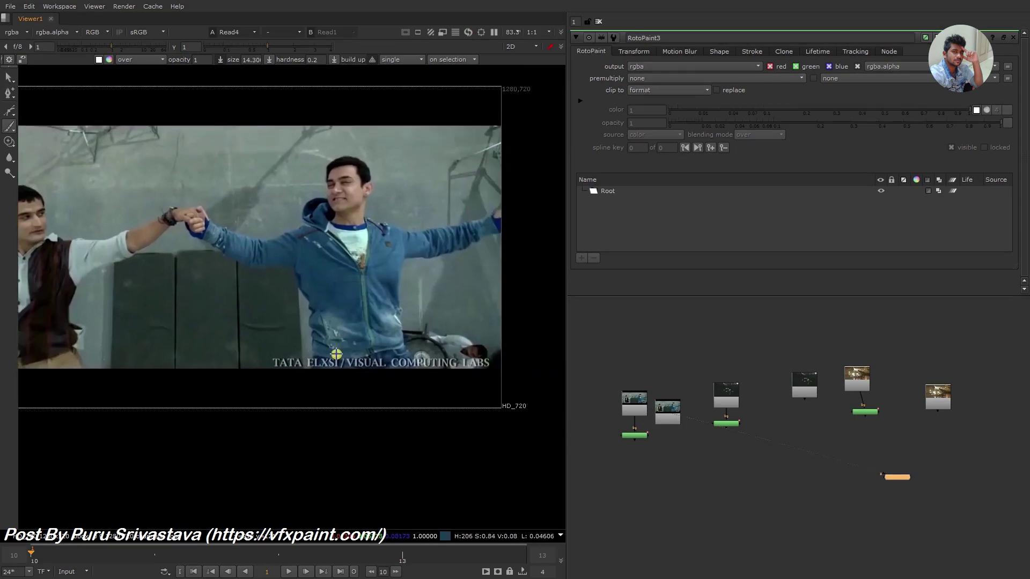
{"action": "left_click", "coordinate": [795, 382]}
{"action": "key", "text": "5"}
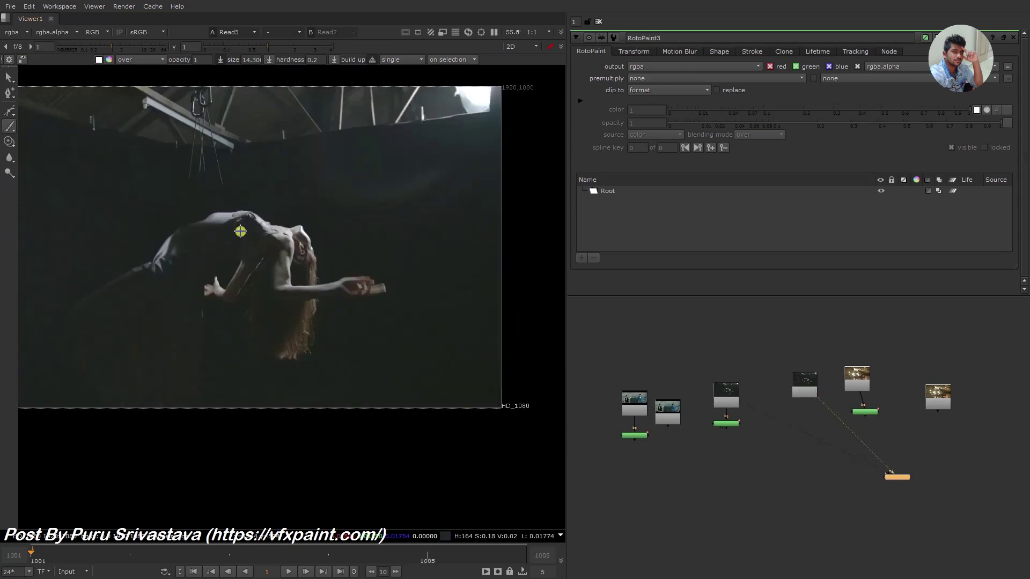
{"action": "key", "text": "1"}
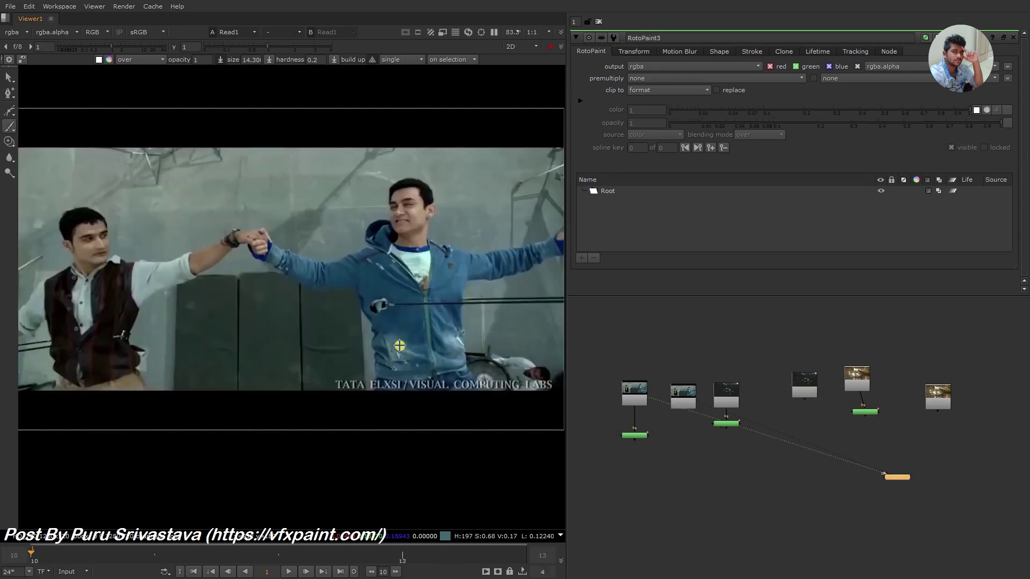